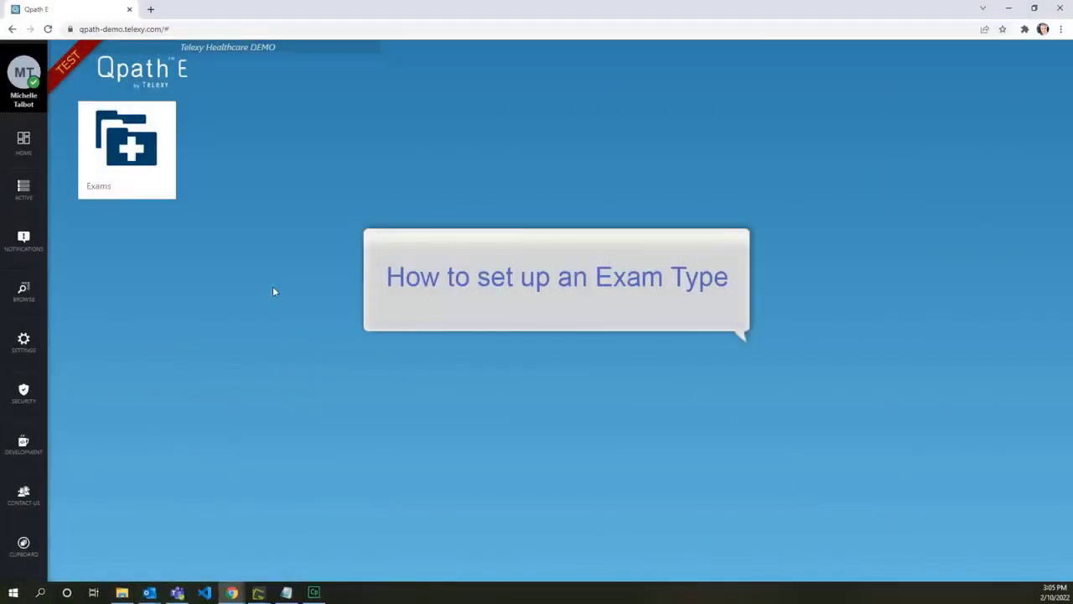
- Open the 2020-07-13 ultrasound exam from the Exams list for editing
{"action": "left_click", "coordinate": [149, 191]}
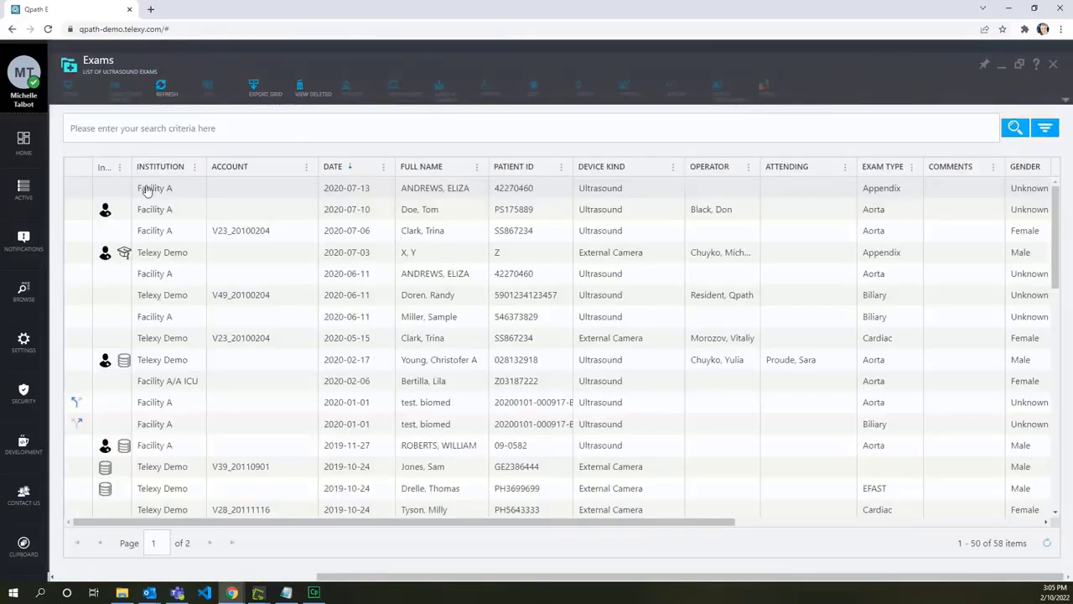
{"action": "left_click", "coordinate": [545, 193]}
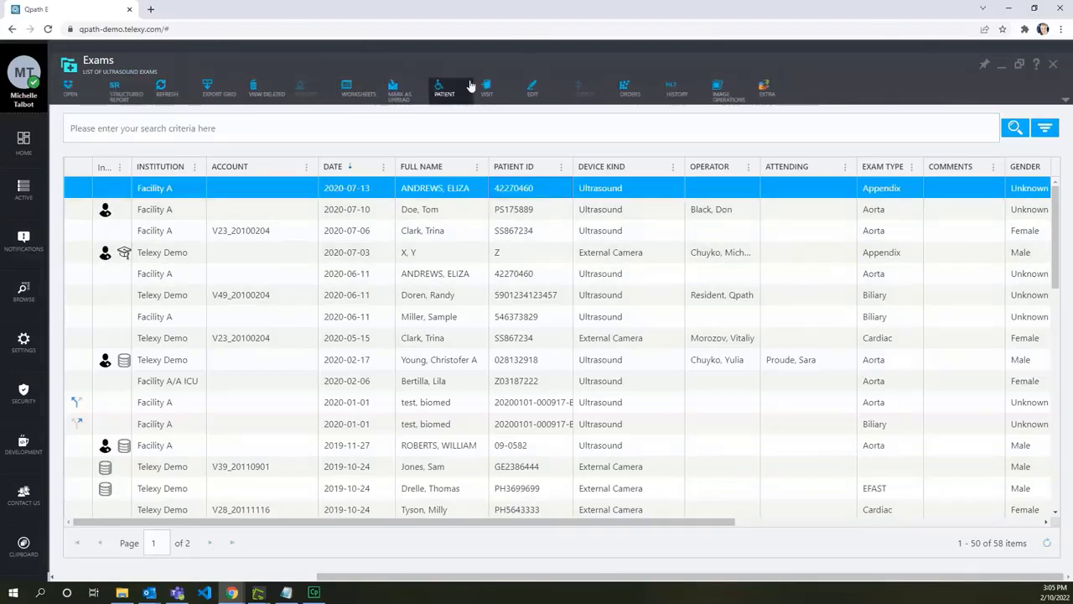
{"action": "left_click", "coordinate": [530, 94]}
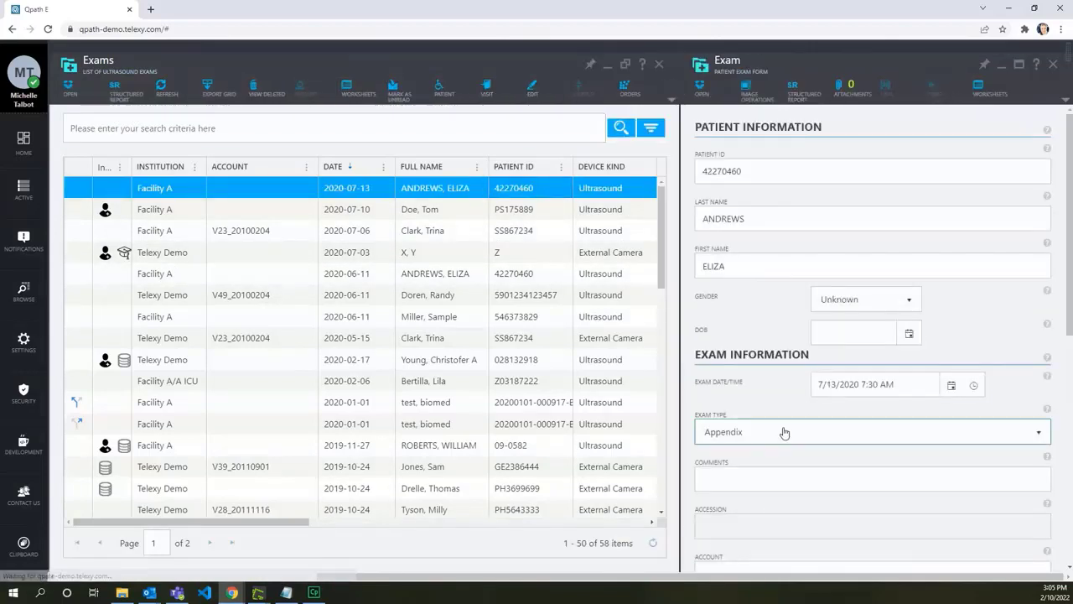
- Browse the Exam Type dropdown options, including the Proc_ procedure types
{"action": "left_click", "coordinate": [730, 433]}
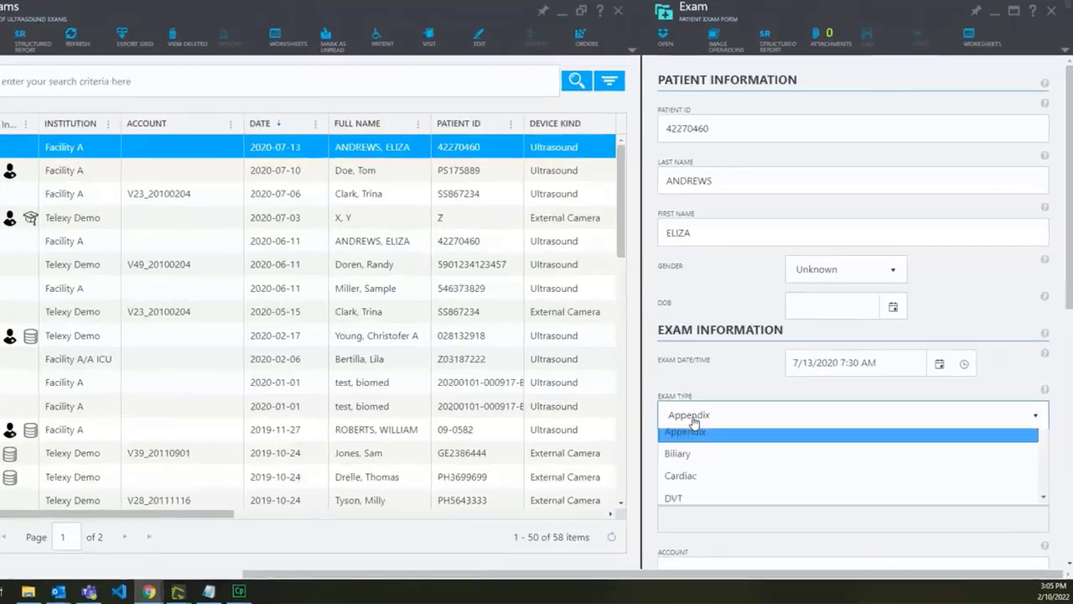
{"action": "scroll", "coordinate": [610, 419], "scroll_direction": "down", "scroll_amount": 5}
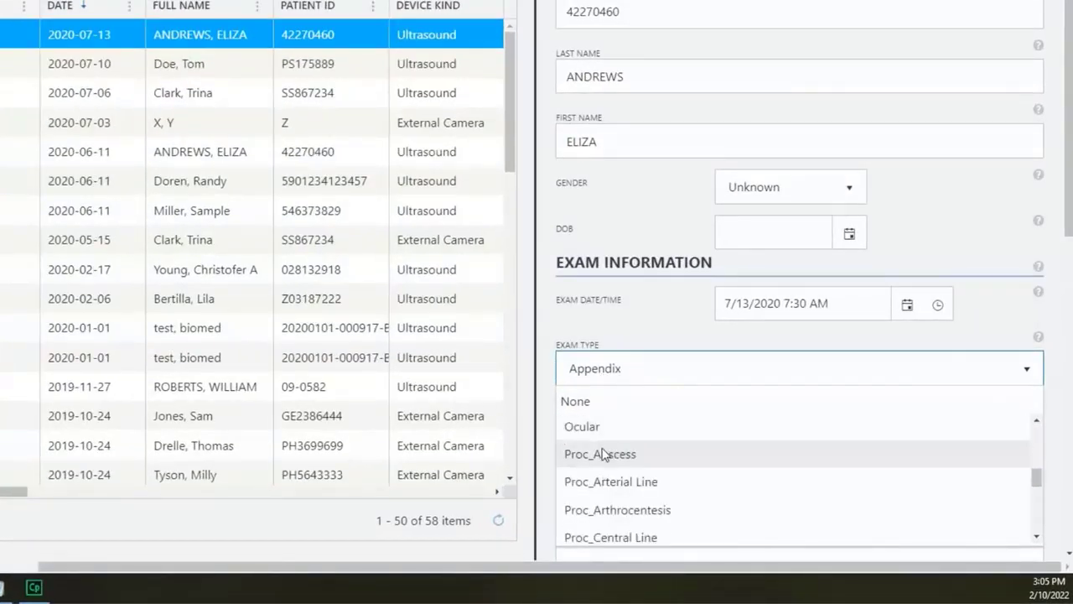
{"action": "scroll", "coordinate": [602, 460], "scroll_direction": "up", "scroll_amount": 6}
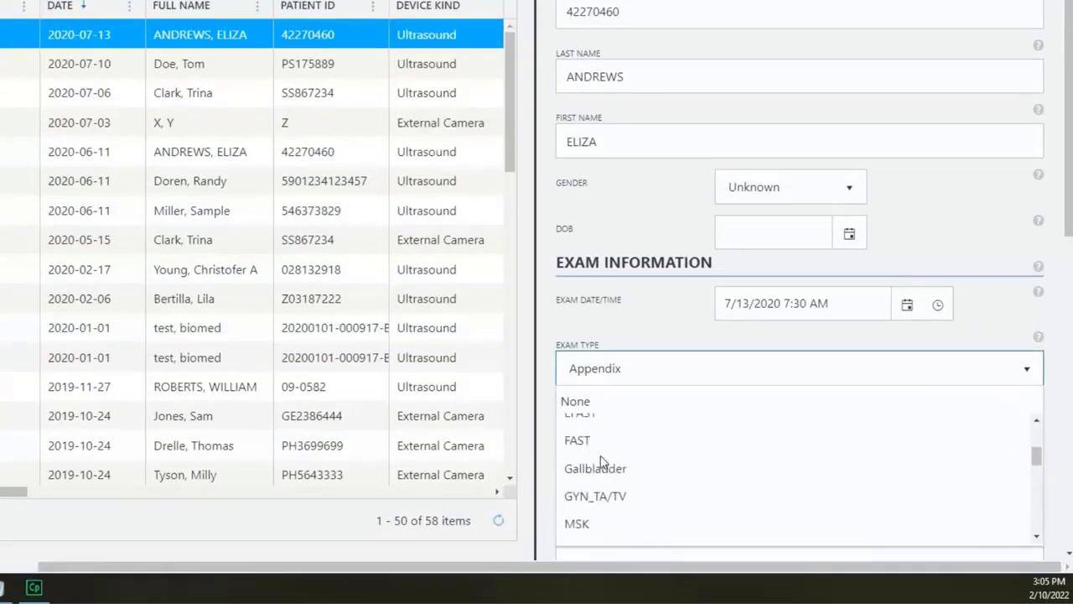
{"action": "scroll", "coordinate": [602, 461], "scroll_direction": "up", "scroll_amount": 1}
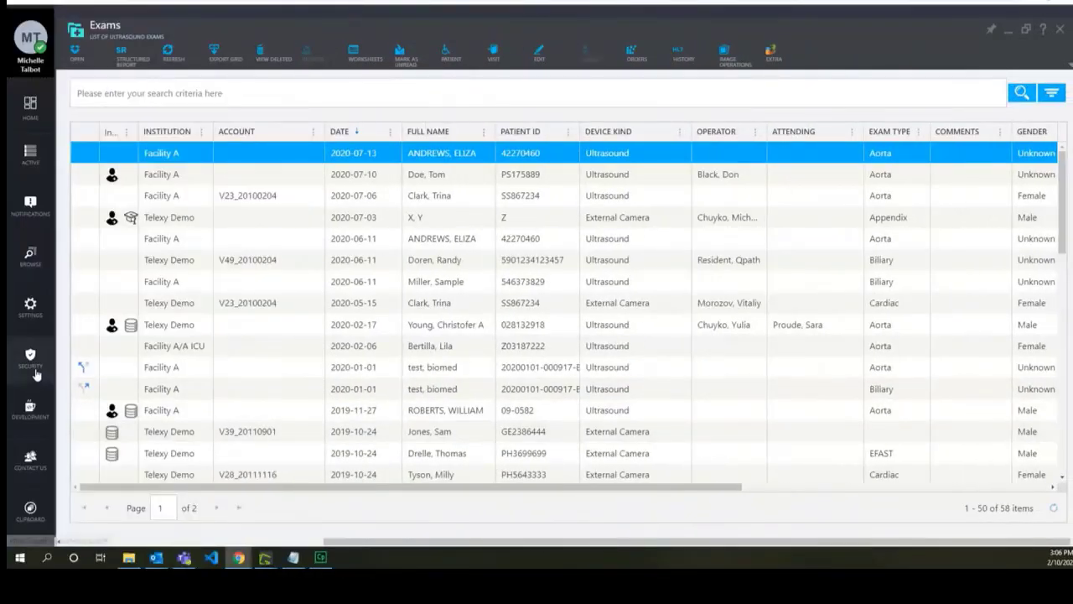
- Go to Security > Units, select the Telexy Demo root node and expand its toolbar actions
{"action": "left_click", "coordinate": [36, 374]}
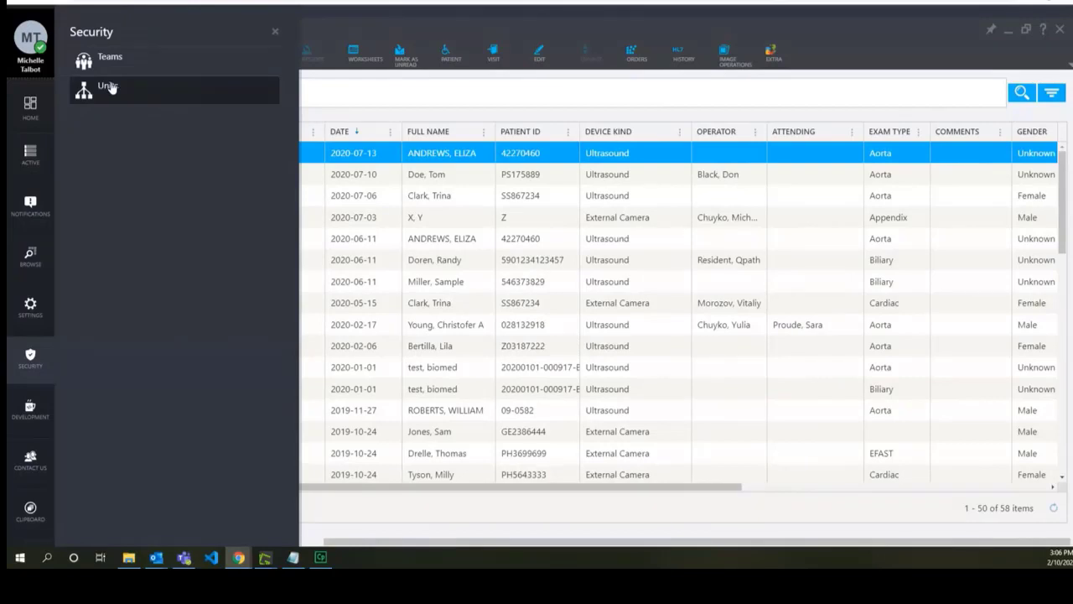
{"action": "left_click", "coordinate": [108, 87]}
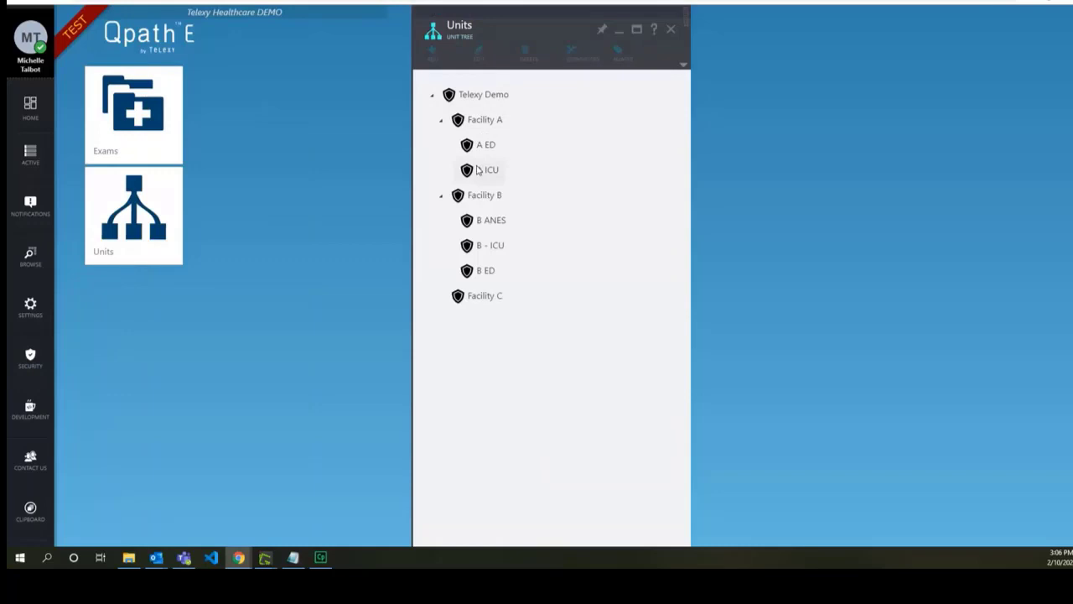
{"action": "left_click", "coordinate": [500, 98]}
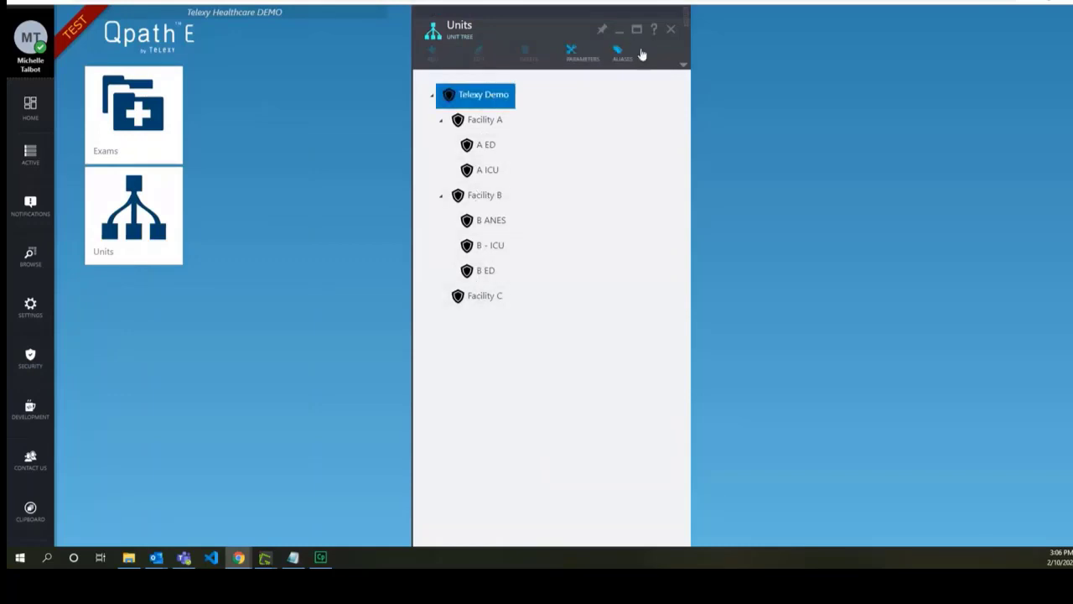
{"action": "left_click", "coordinate": [684, 66]}
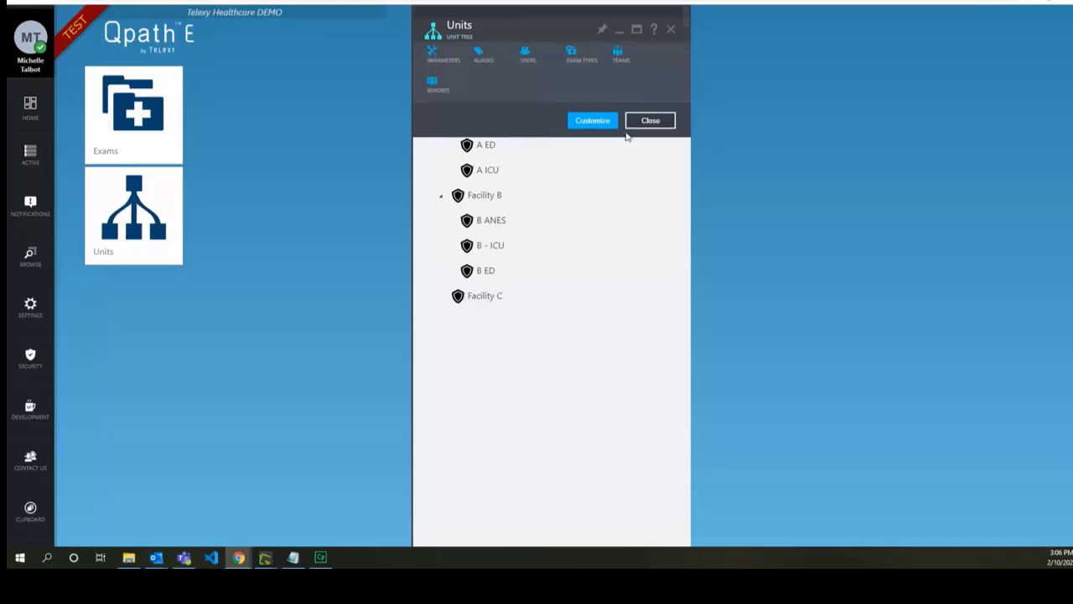
- Display and scroll through the exam types assigned to Telexy Demo
{"action": "left_click", "coordinate": [577, 65]}
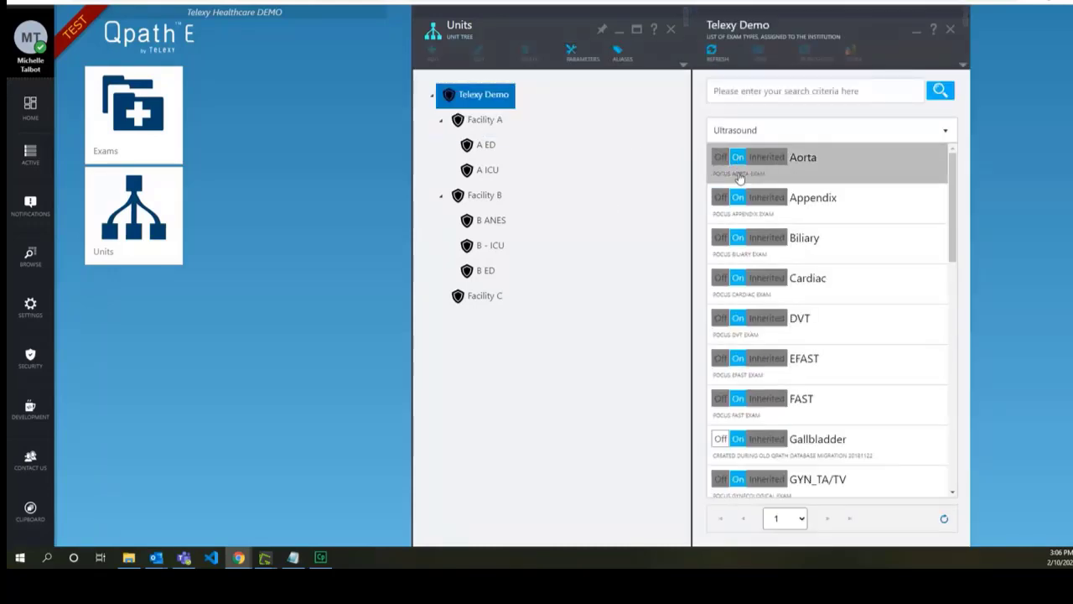
{"action": "scroll", "coordinate": [738, 318], "scroll_direction": "down", "scroll_amount": 6}
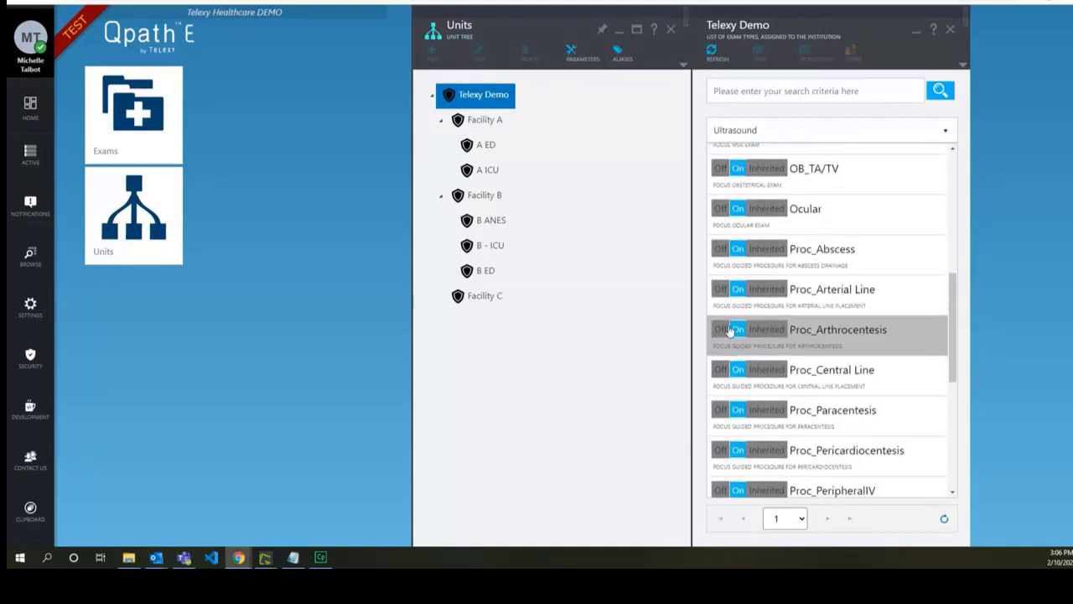
{"action": "scroll", "coordinate": [728, 337], "scroll_direction": "down", "scroll_amount": 1}
{"action": "scroll", "coordinate": [728, 338], "scroll_direction": "up", "scroll_amount": 7}
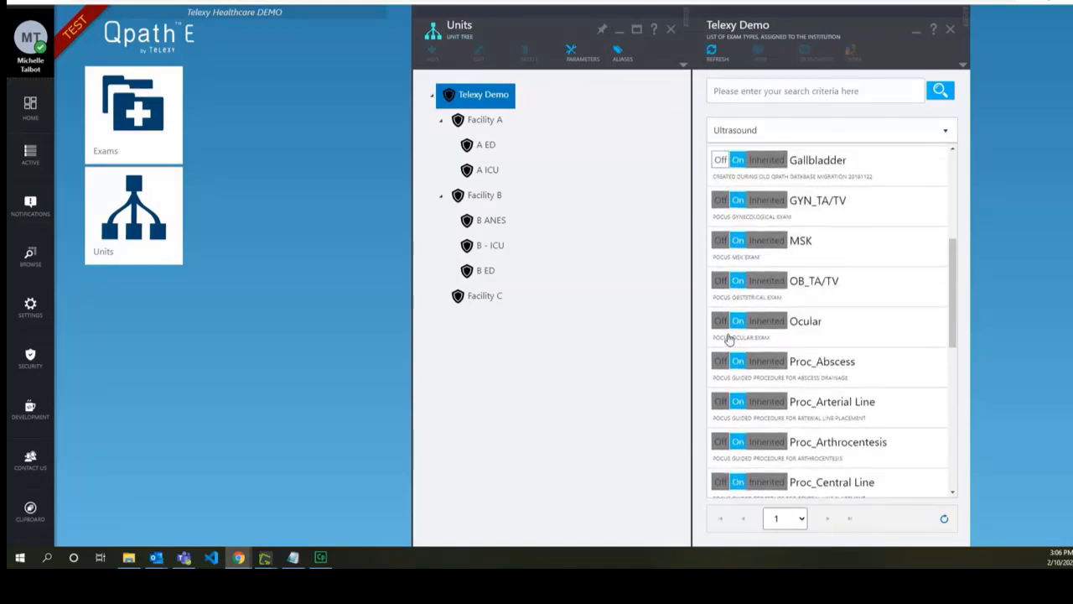
- Review Facility A's exam types, each inherited from Telexy Demo, e.g. Aorta and Appendix
{"action": "left_click", "coordinate": [487, 121]}
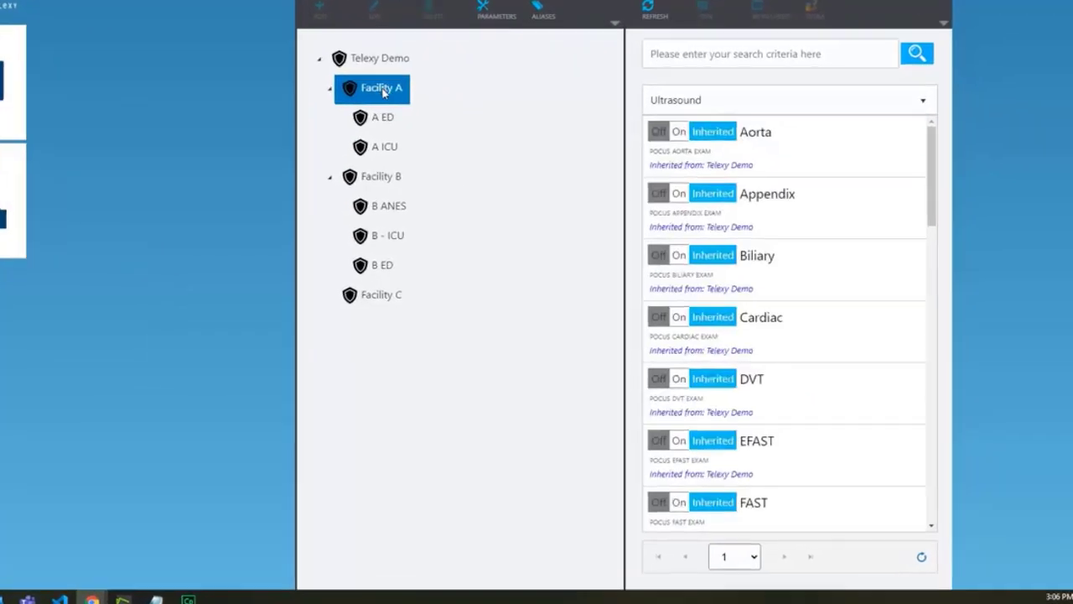
{"action": "scroll", "coordinate": [713, 292], "scroll_direction": "down", "scroll_amount": 1}
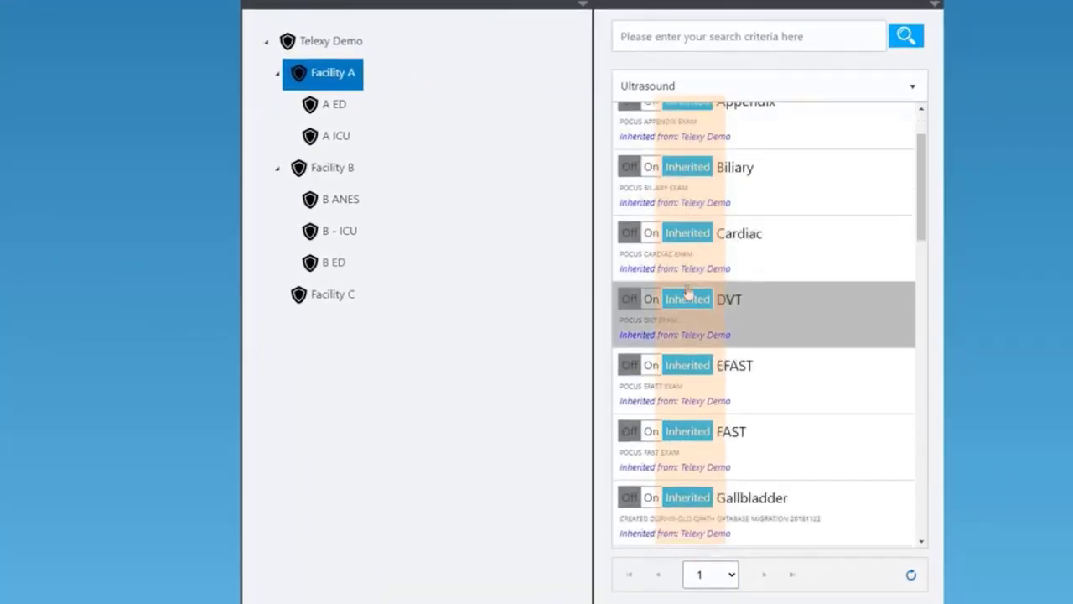
{"action": "scroll", "coordinate": [684, 310], "scroll_direction": "down", "scroll_amount": 4}
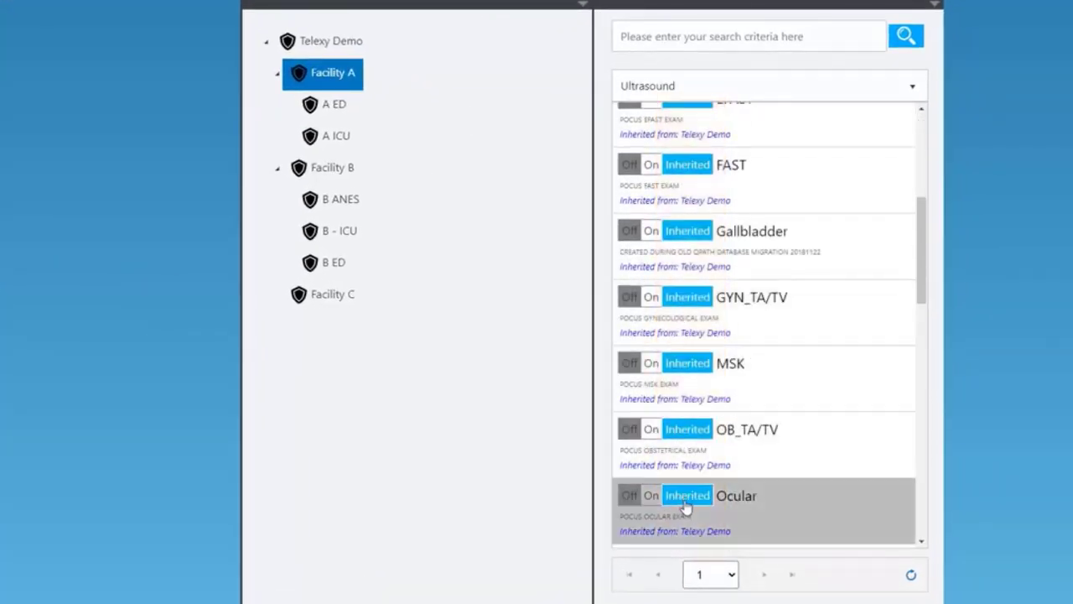
{"action": "scroll", "coordinate": [696, 509], "scroll_direction": "up", "scroll_amount": 5}
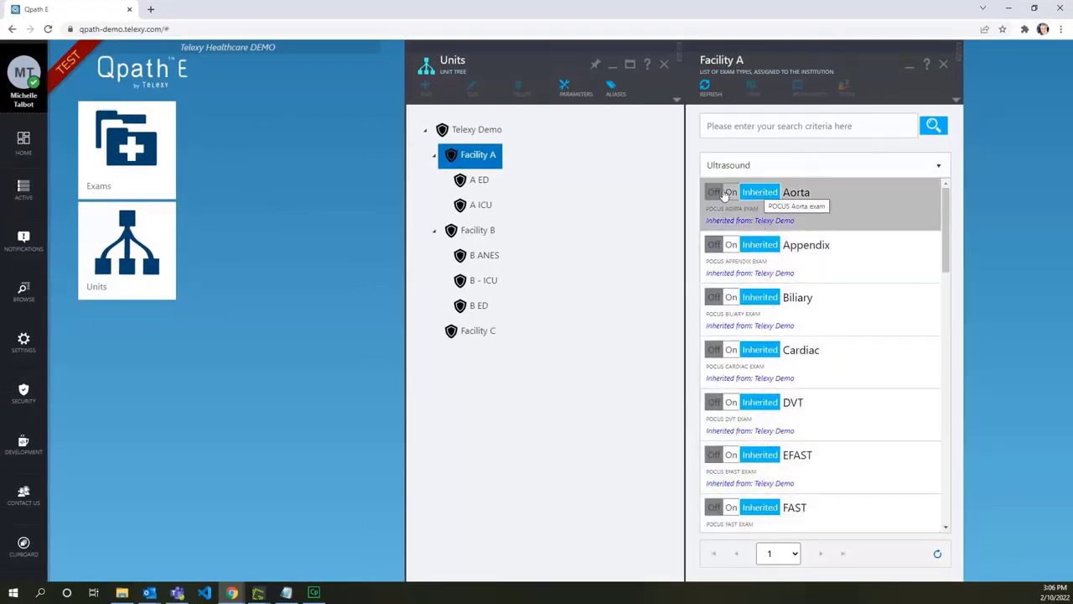
- Select the Proc_Abscess exam type under the Telexy Demo root unit
{"action": "left_click", "coordinate": [482, 139]}
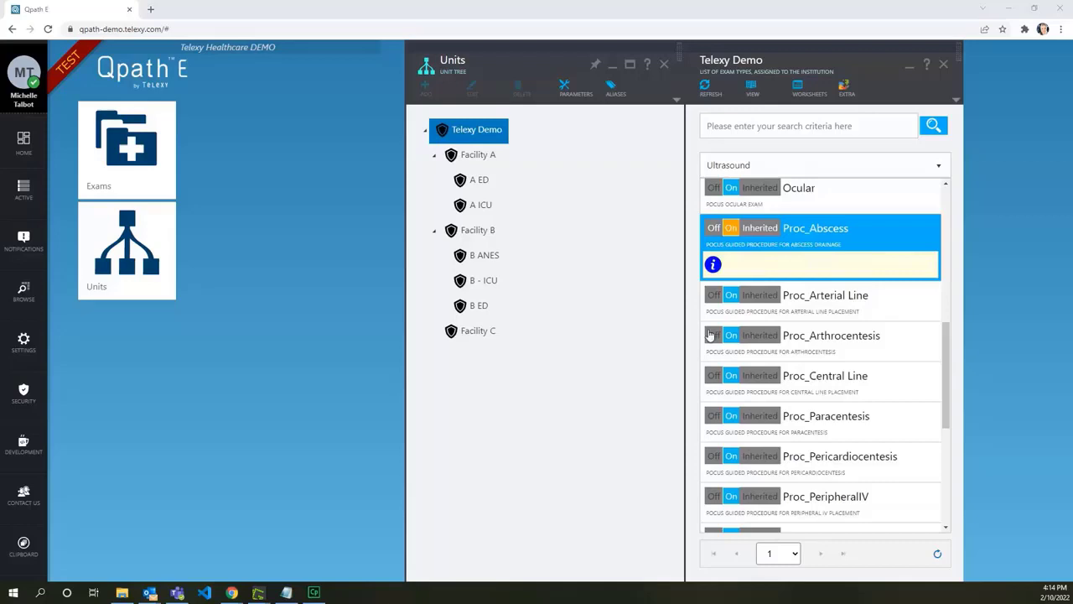
{"action": "left_click", "coordinate": [826, 202]}
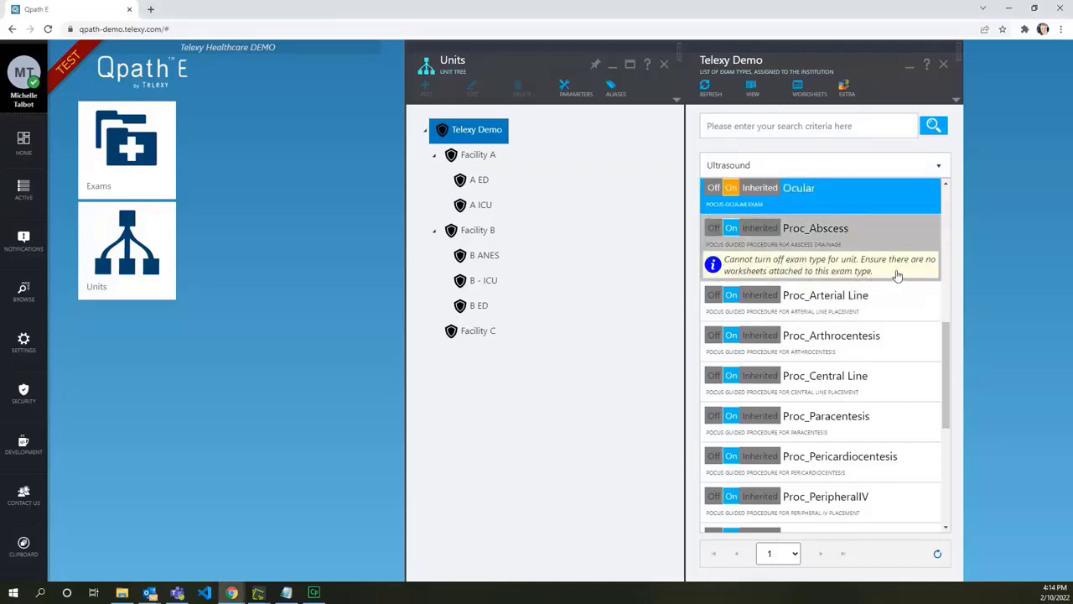
{"action": "left_click", "coordinate": [860, 240]}
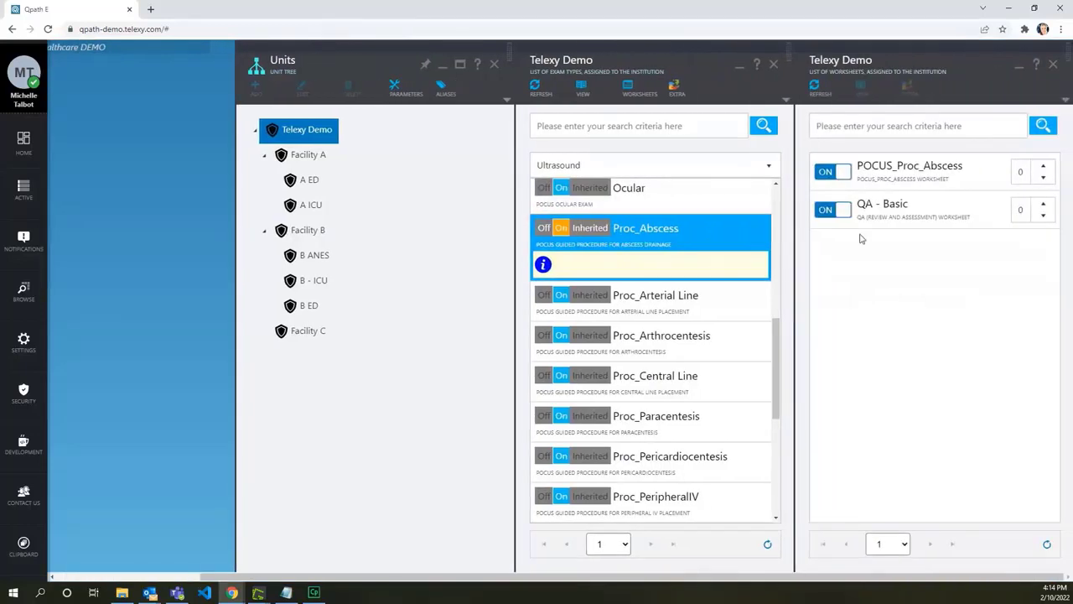
- Turn off the POCUS_Proc_Abscess and QA - Basic worksheets, then switch Proc_Abscess Off
{"action": "left_click", "coordinate": [826, 175]}
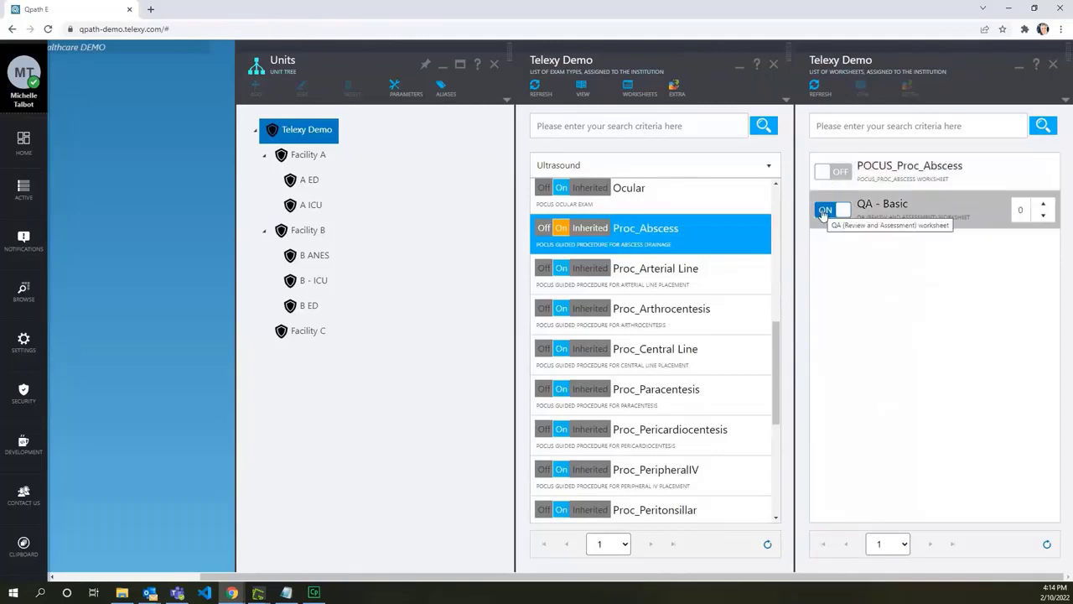
{"action": "left_click", "coordinate": [824, 211]}
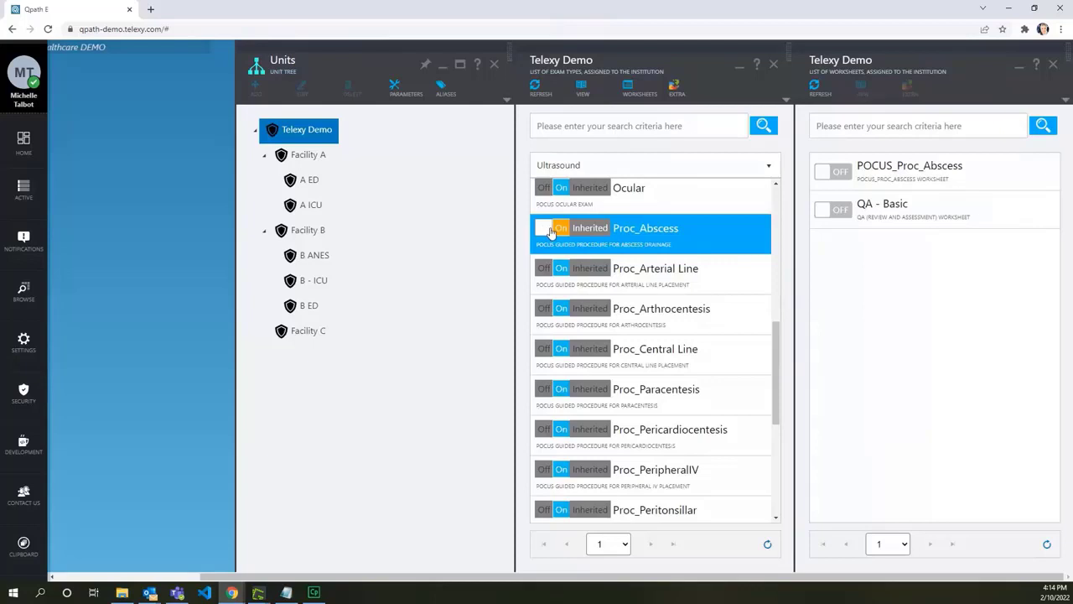
{"action": "left_click", "coordinate": [1053, 66]}
{"action": "left_click", "coordinate": [713, 231]}
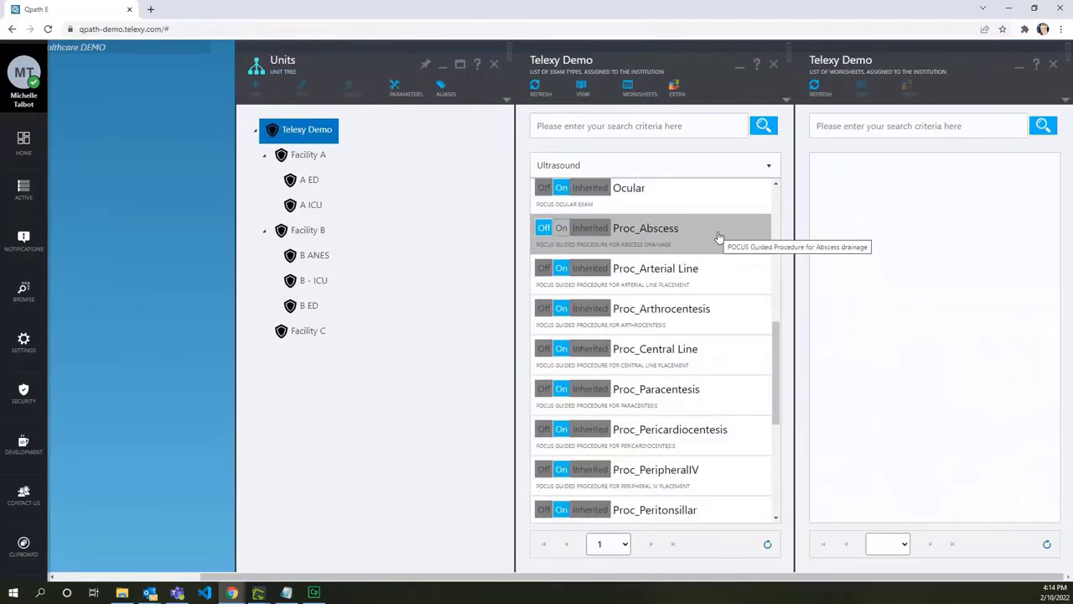
- Review Facility A's exam type list
{"action": "left_click", "coordinate": [296, 164]}
{"action": "scroll", "coordinate": [714, 364], "scroll_direction": "down", "scroll_amount": 5}
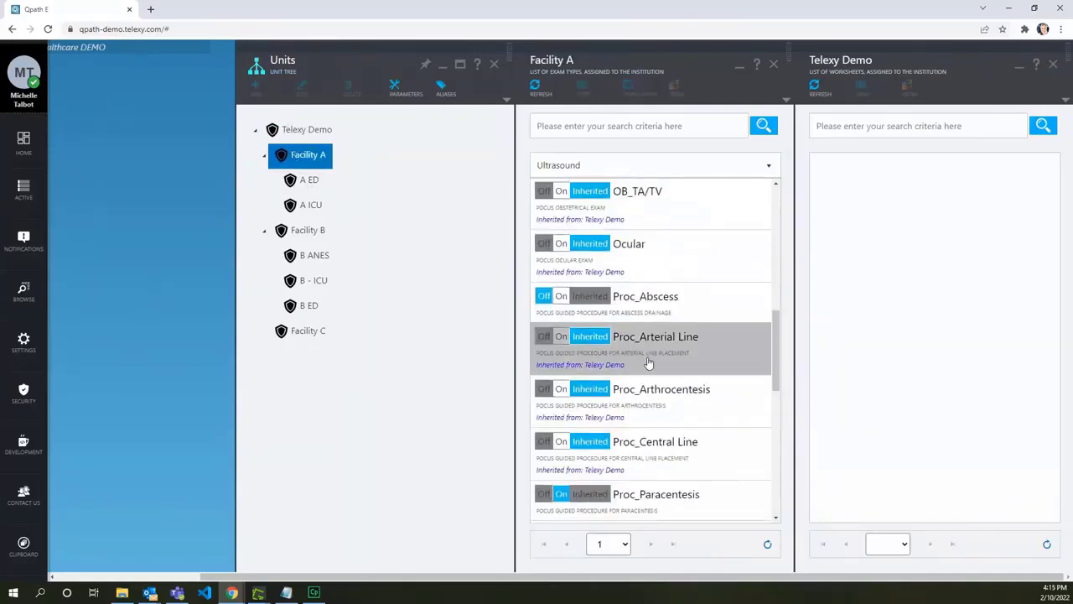
{"action": "scroll", "coordinate": [648, 362], "scroll_direction": "down", "scroll_amount": 1}
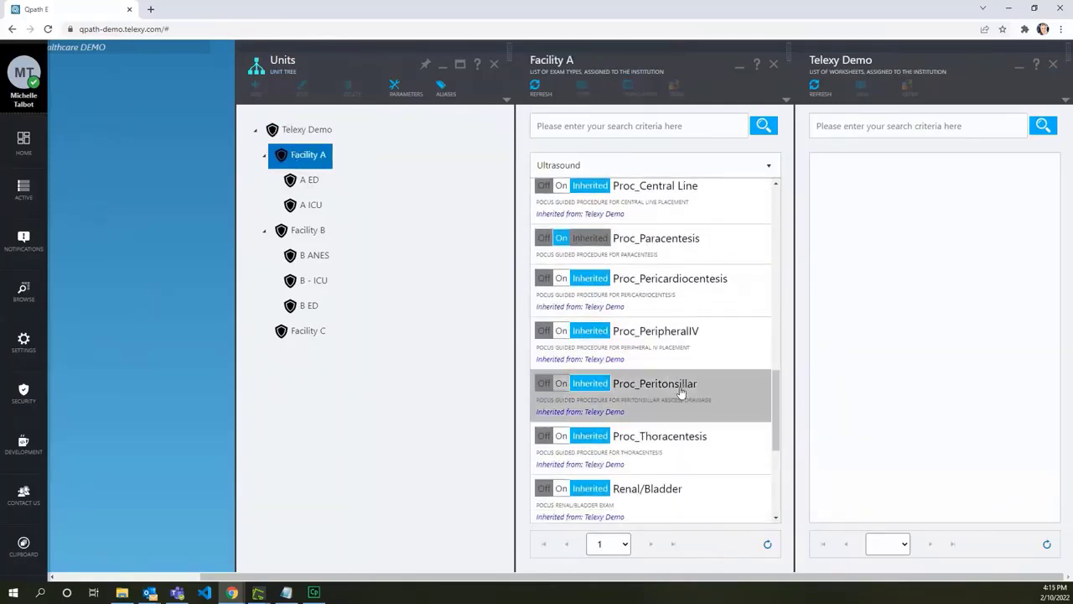
{"action": "scroll", "coordinate": [684, 385], "scroll_direction": "up", "scroll_amount": 2}
{"action": "scroll", "coordinate": [685, 385], "scroll_direction": "up", "scroll_amount": 2}
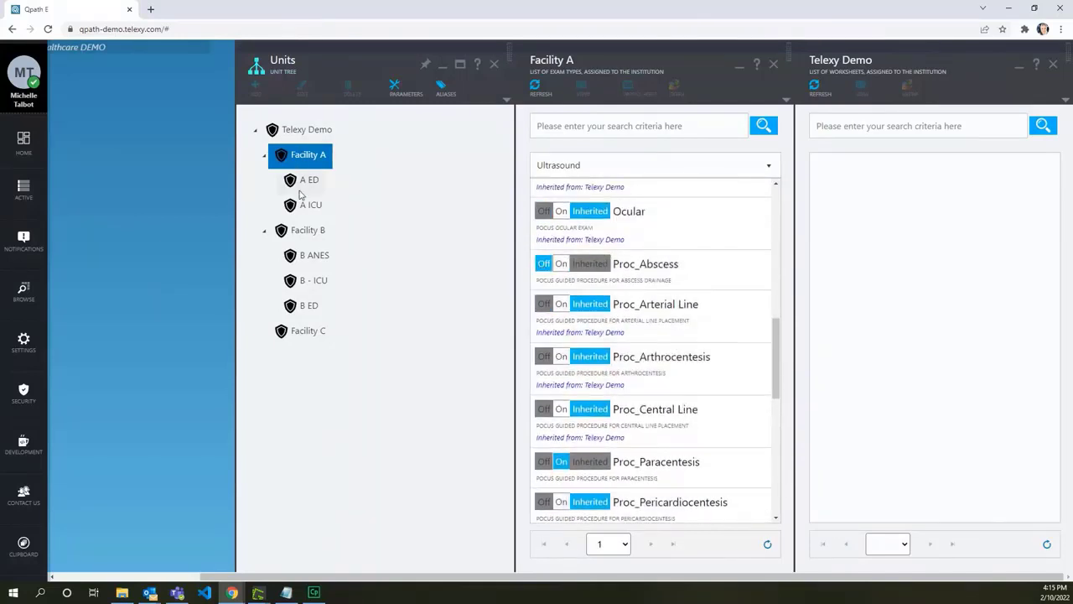
- Switch Proc_Abscess On for Facility B with POCUS_Proc_Abscess and QA - Basic worksheets on
{"action": "left_click", "coordinate": [304, 231]}
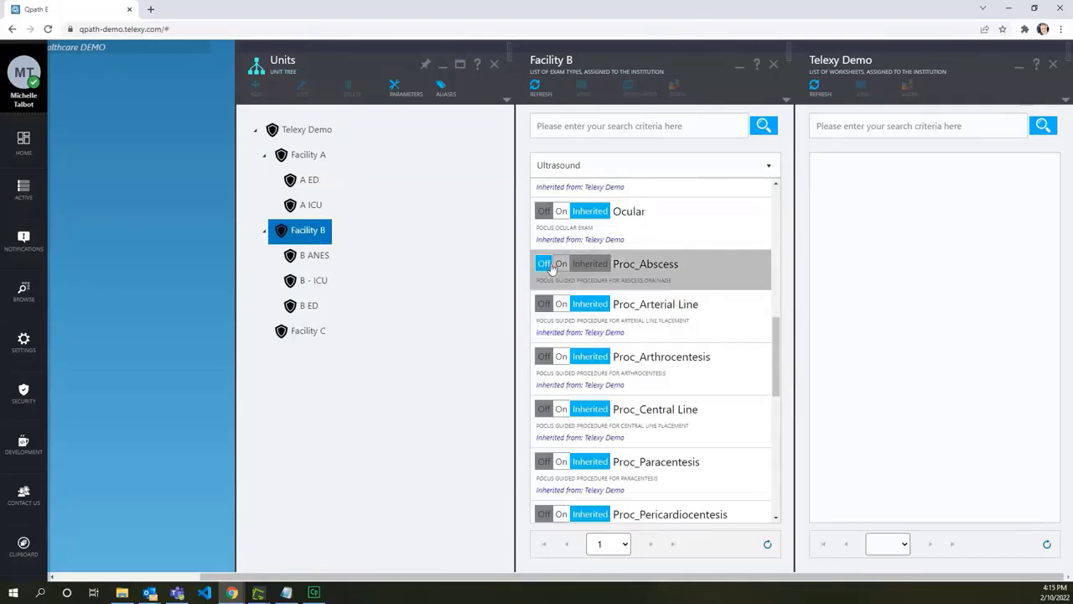
{"action": "left_click", "coordinate": [560, 265]}
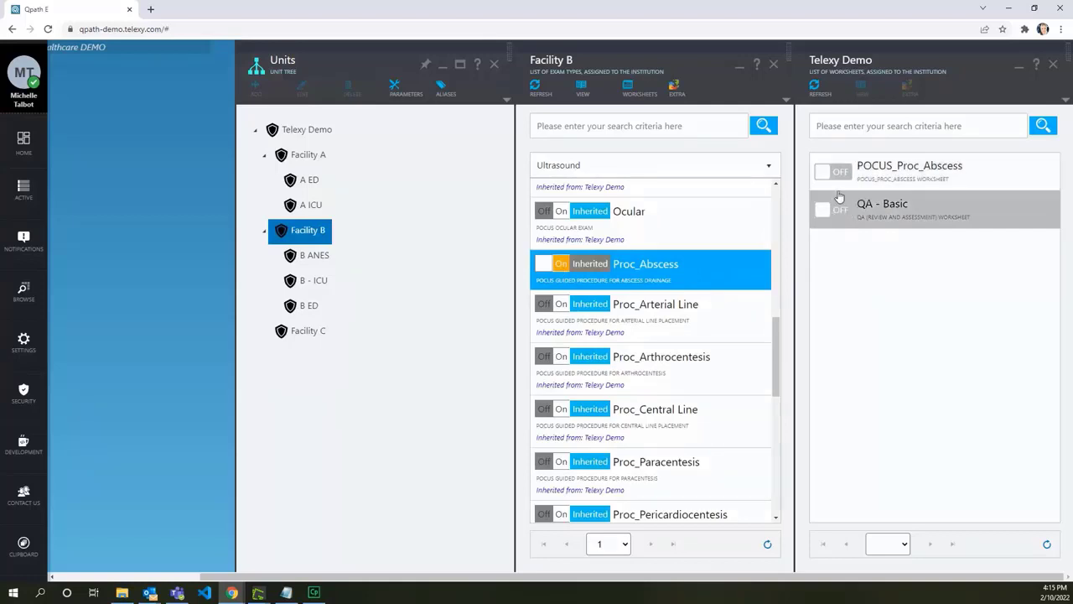
{"action": "left_click", "coordinate": [837, 174]}
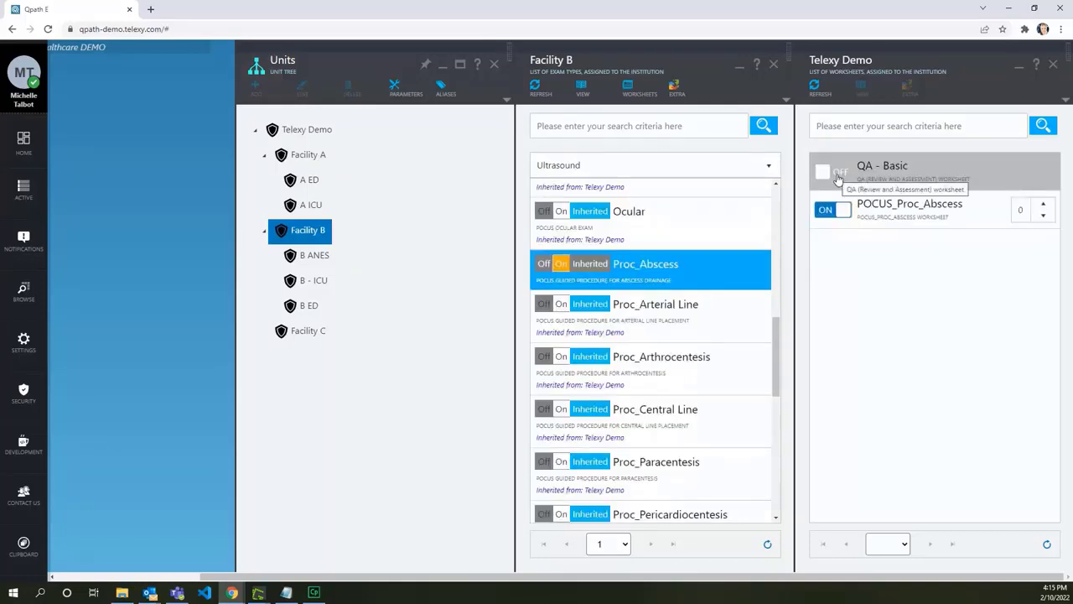
{"action": "left_click", "coordinate": [838, 175]}
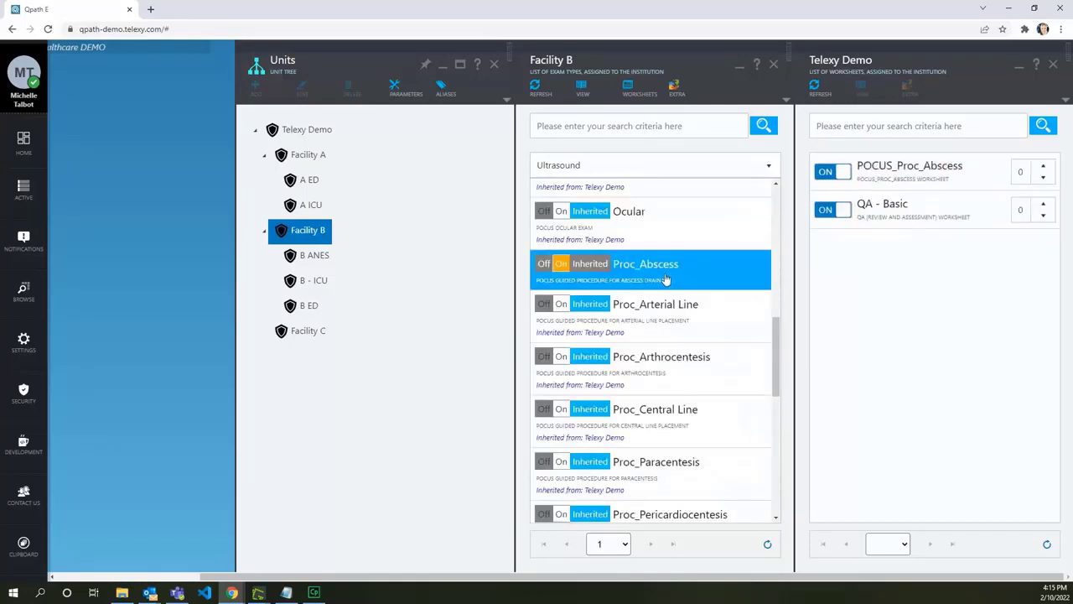
- Collapse and re-expand Facility B, then show Facility A's exam types with Proc_Abscess Off
{"action": "left_click", "coordinate": [264, 231]}
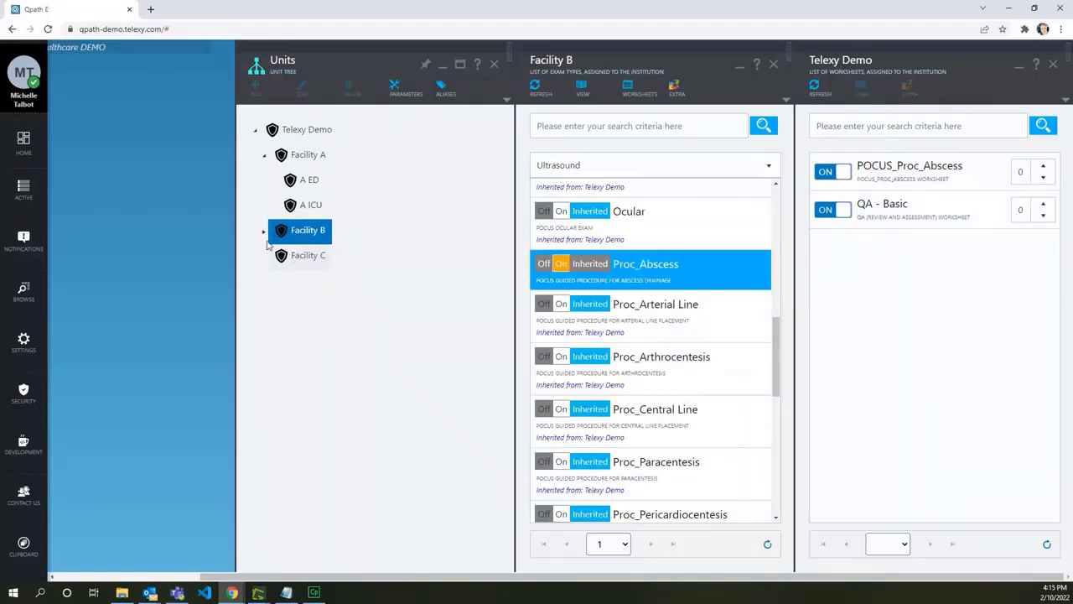
{"action": "left_click", "coordinate": [264, 232]}
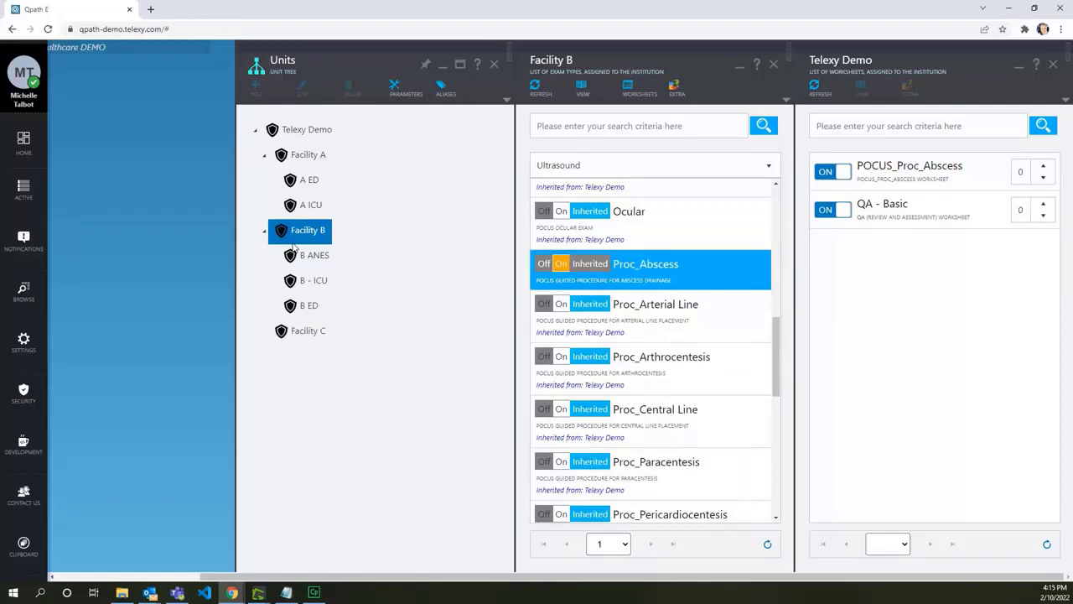
{"action": "left_click", "coordinate": [324, 163]}
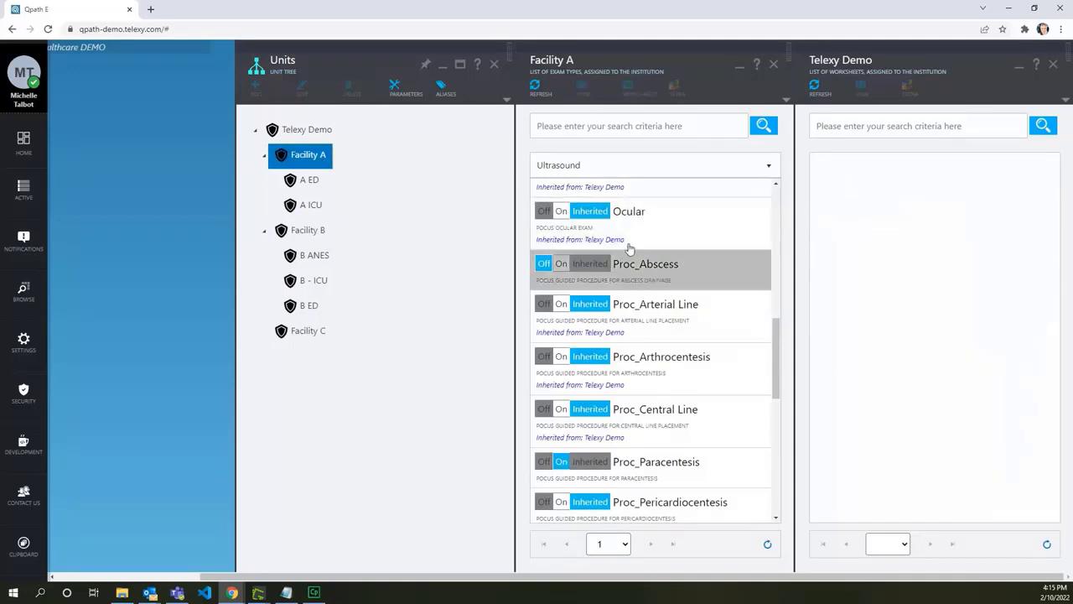
- Under Telexy Demo, turn off Proc_Arterial Line's POCUS_Proc_Arterial_Line and QA - Basic worksheets and switch it Off
{"action": "left_click", "coordinate": [310, 130]}
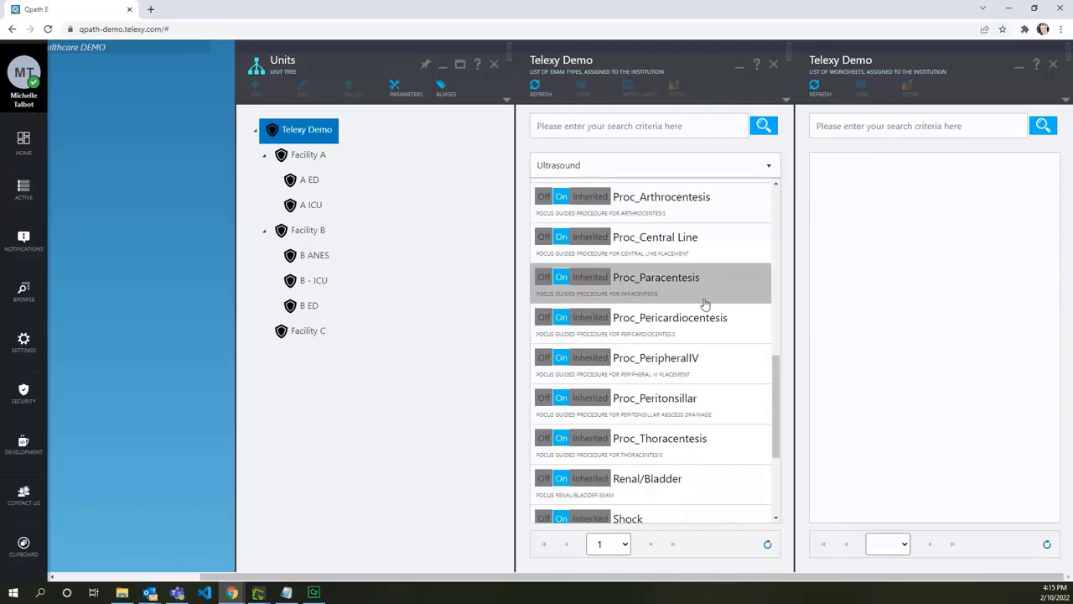
{"action": "scroll", "coordinate": [704, 304], "scroll_direction": "up", "scroll_amount": 3}
{"action": "scroll", "coordinate": [704, 304], "scroll_direction": "up", "scroll_amount": 1}
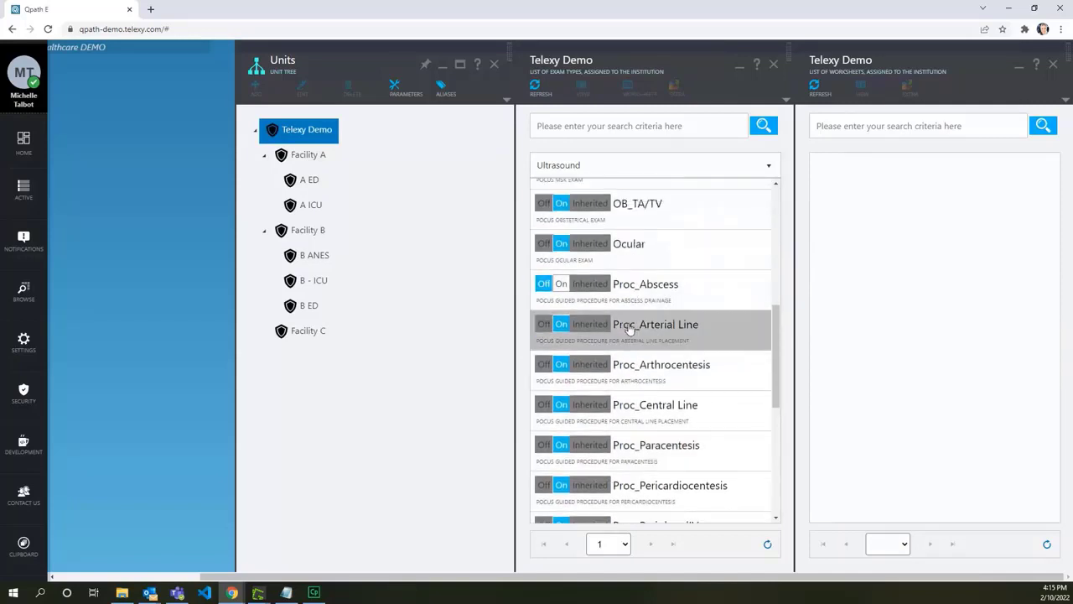
{"action": "left_click", "coordinate": [630, 327]}
{"action": "left_click", "coordinate": [833, 172]}
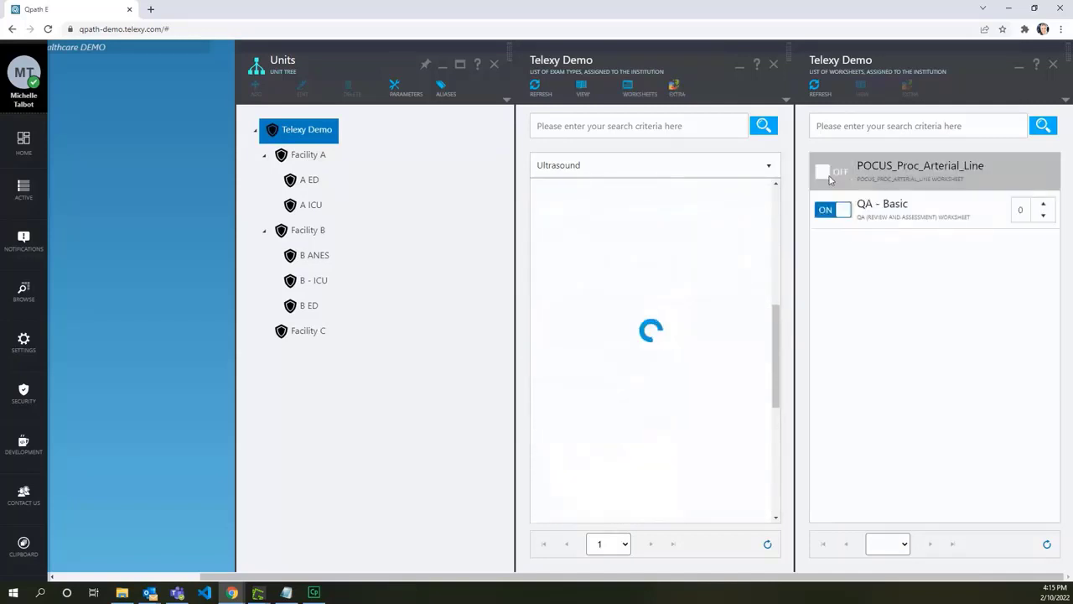
{"action": "left_click", "coordinate": [828, 212]}
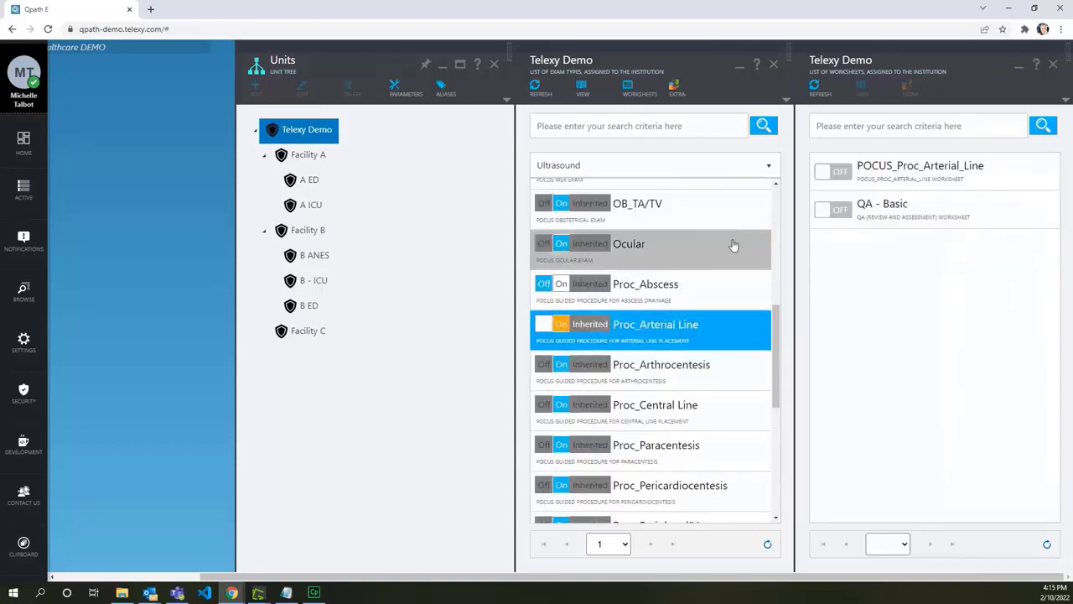
{"action": "left_click", "coordinate": [548, 329]}
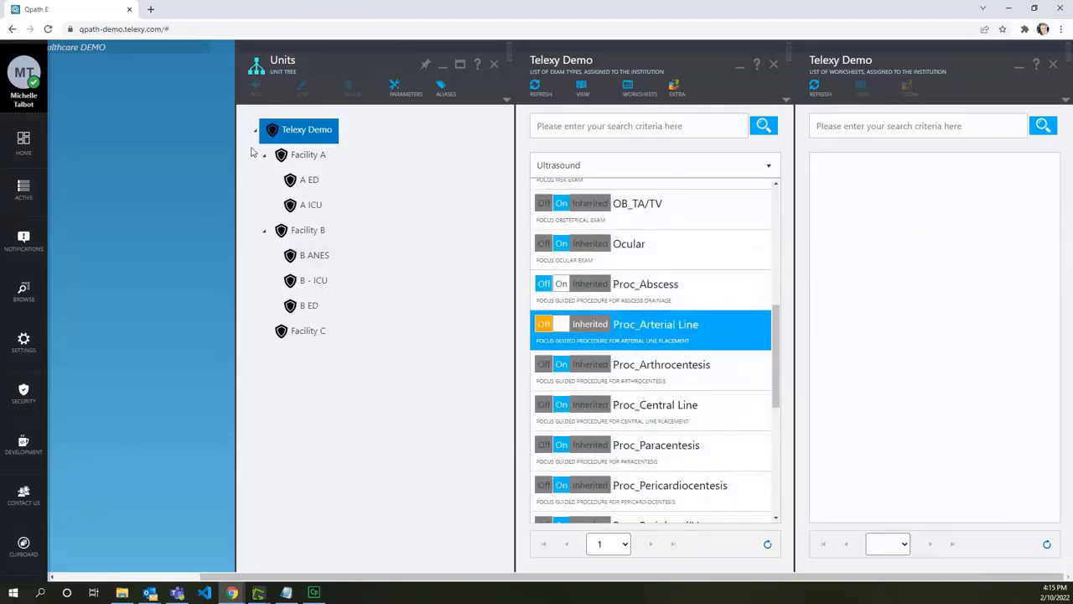
- Turn Proc_Arterial Line On for Facility B, enabling POCUS_Proc_Arterial_Line and QA - Basic worksheets
{"action": "left_click", "coordinate": [307, 233]}
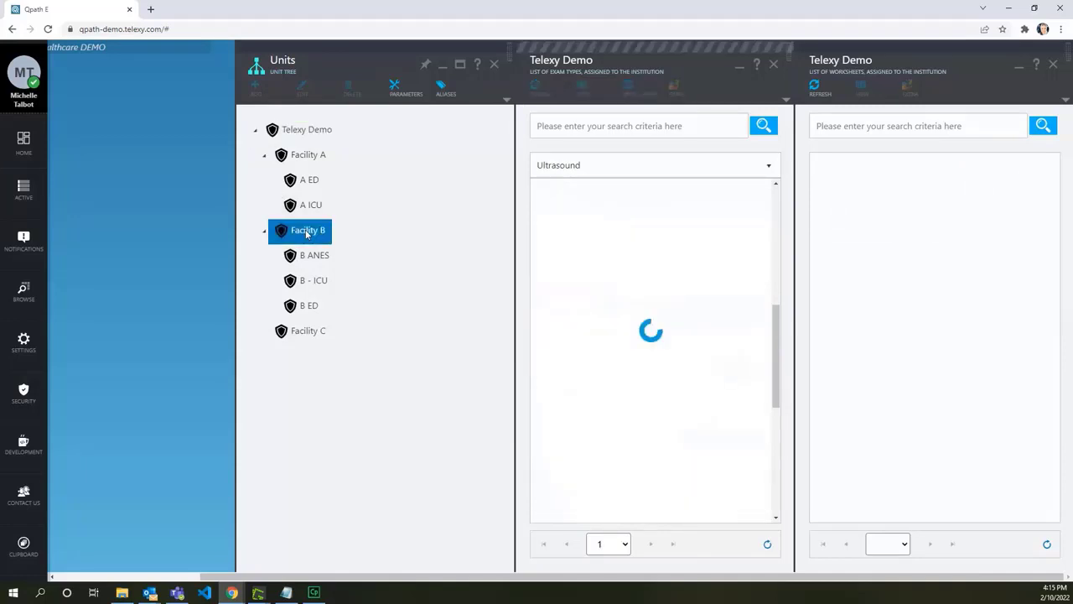
{"action": "scroll", "coordinate": [696, 427], "scroll_direction": "down", "scroll_amount": 1}
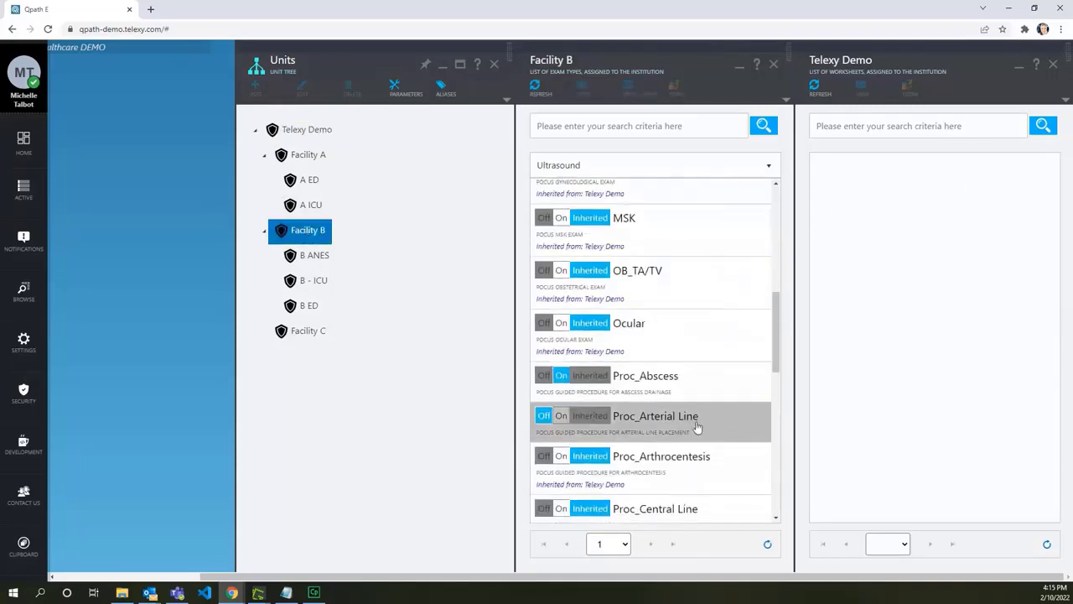
{"action": "left_click", "coordinate": [563, 424]}
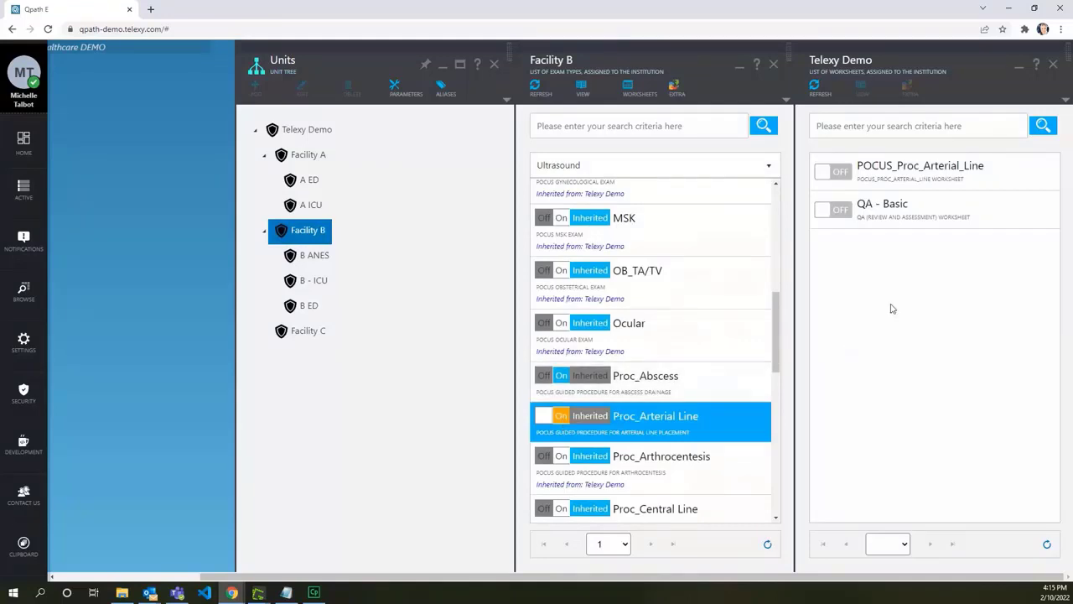
{"action": "left_click", "coordinate": [842, 173]}
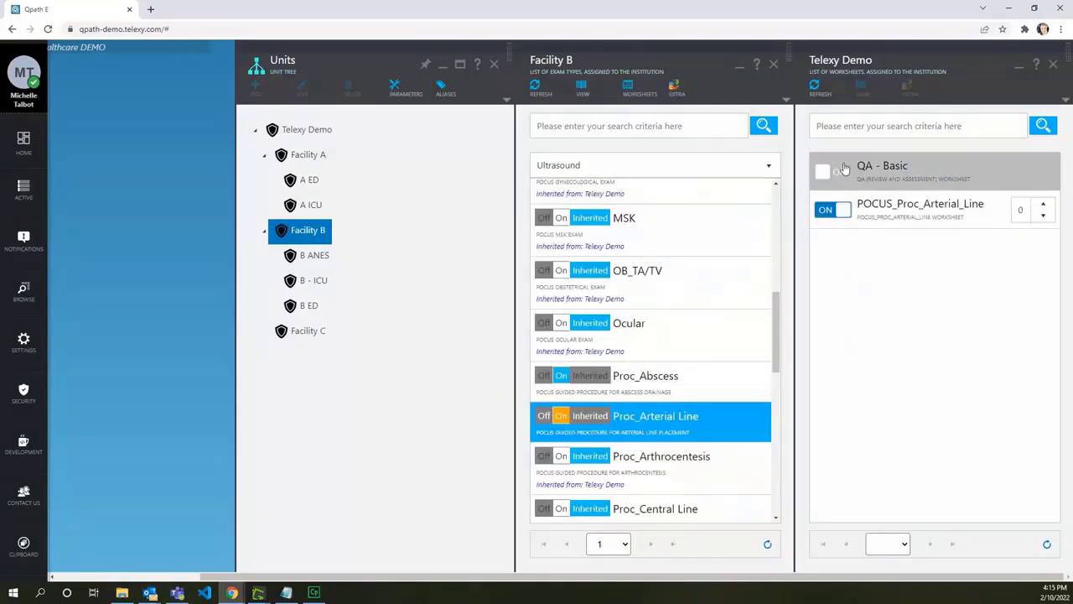
{"action": "left_click", "coordinate": [842, 171]}
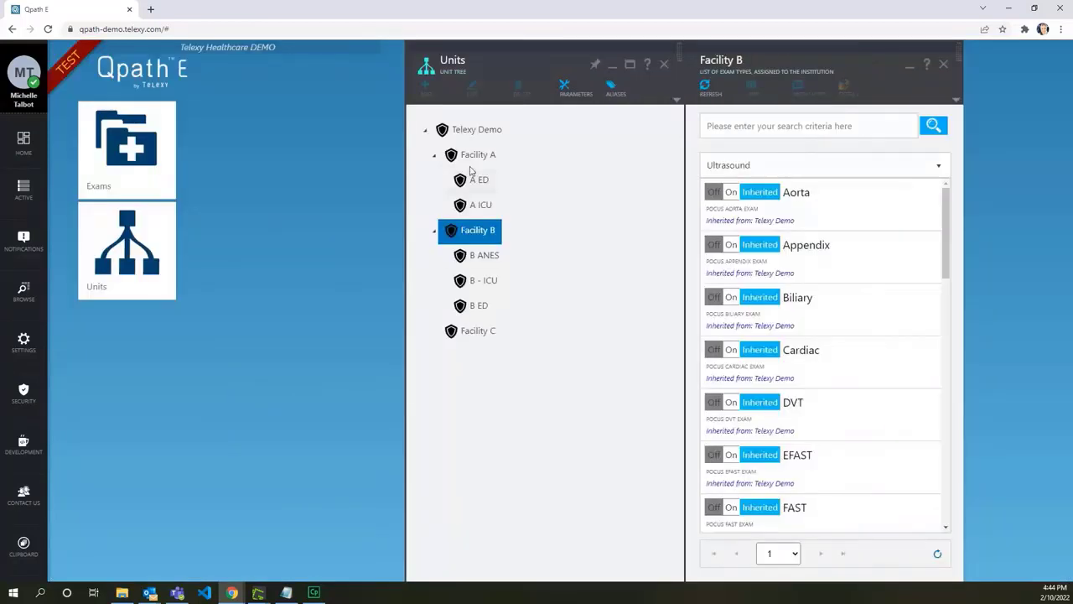
- Confirm Facility A's Proc_ exam types are Off, then close the Units panel to the Exams list
{"action": "left_click", "coordinate": [472, 159]}
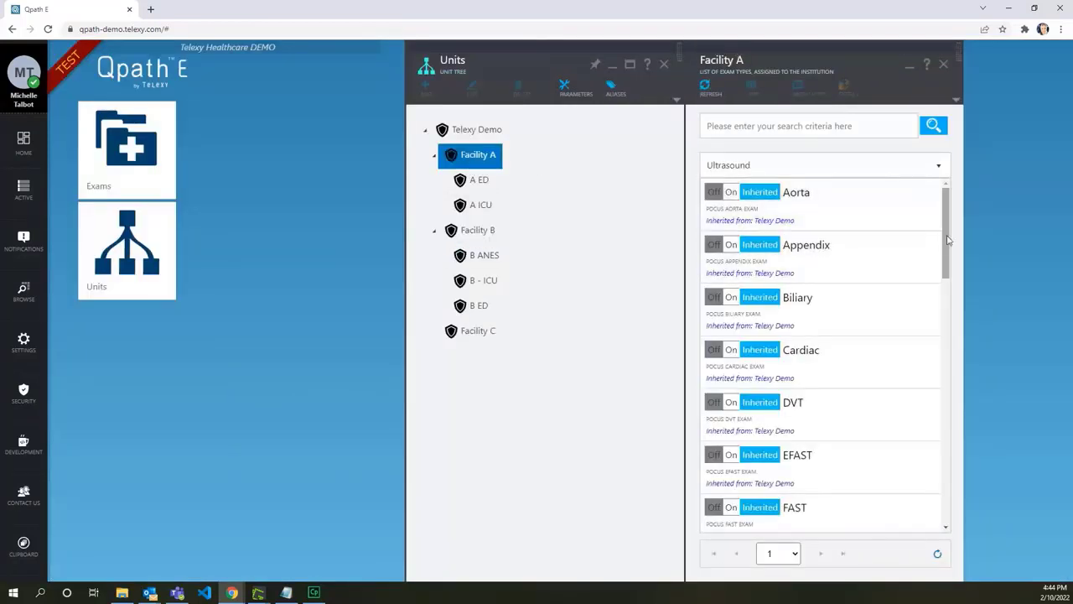
{"action": "scroll", "coordinate": [945, 257], "scroll_direction": "down", "scroll_amount": 1}
{"action": "left_click_drag", "start_coordinate": [945, 258], "coordinate": [936, 391]}
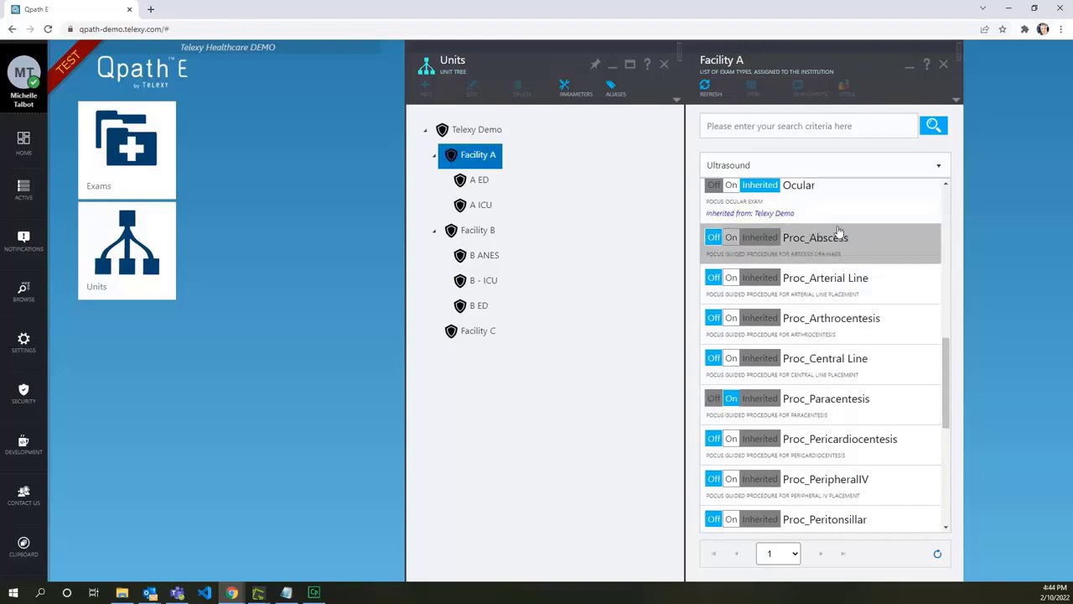
{"action": "left_click", "coordinate": [664, 65]}
{"action": "left_click", "coordinate": [152, 183]}
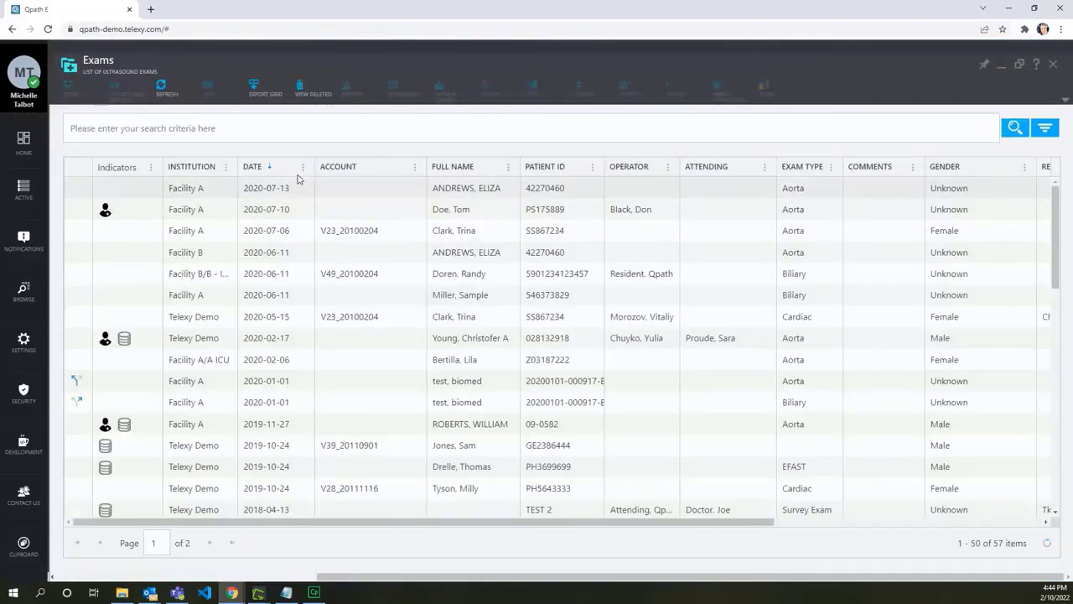
{"action": "left_click", "coordinate": [378, 188]}
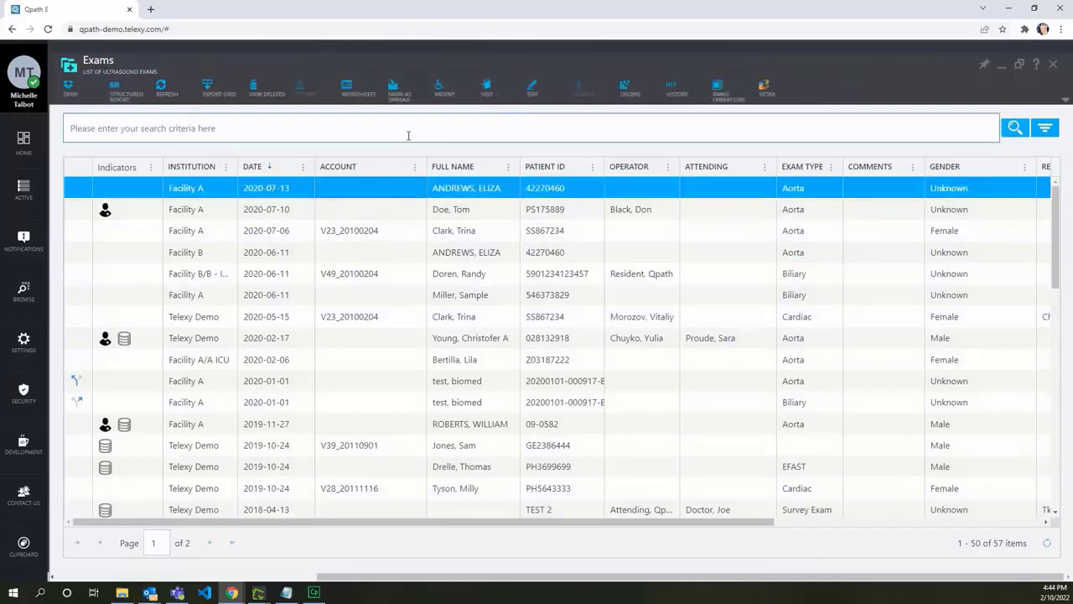
{"action": "left_click", "coordinate": [533, 88]}
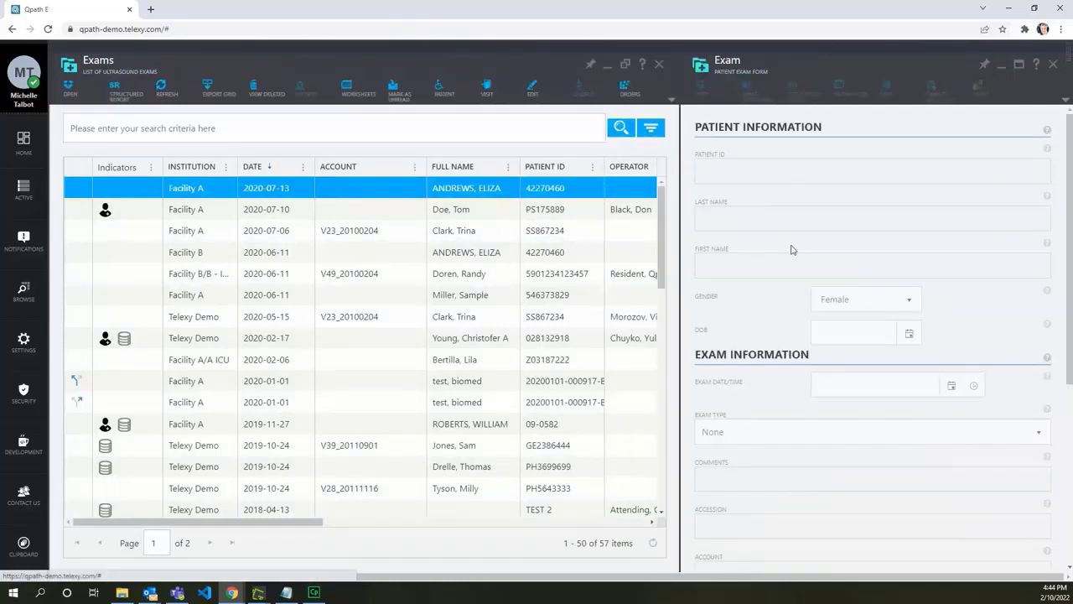
{"action": "left_click", "coordinate": [824, 436]}
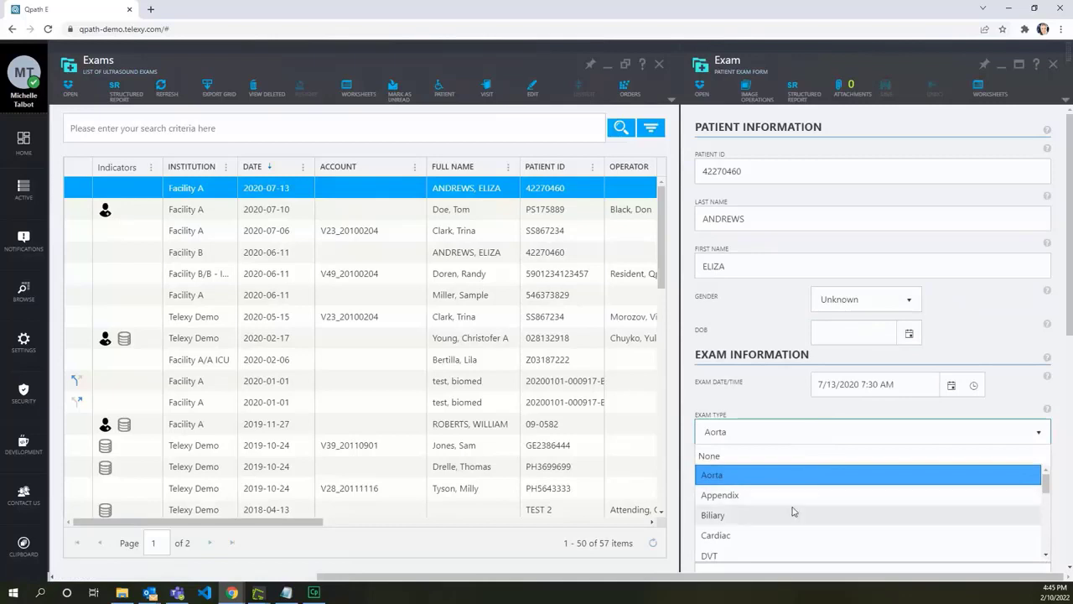
{"action": "scroll", "coordinate": [793, 511], "scroll_direction": "down", "scroll_amount": 1}
{"action": "scroll", "coordinate": [792, 511], "scroll_direction": "down", "scroll_amount": 4}
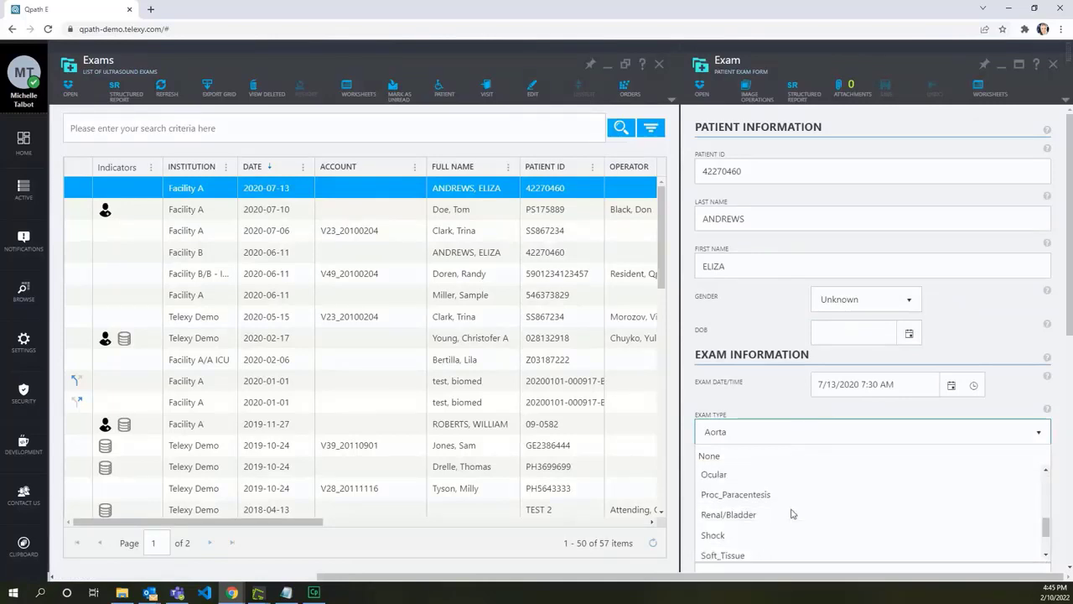
{"action": "scroll", "coordinate": [793, 513], "scroll_direction": "down", "scroll_amount": 2}
{"action": "scroll", "coordinate": [792, 511], "scroll_direction": "up", "scroll_amount": 7}
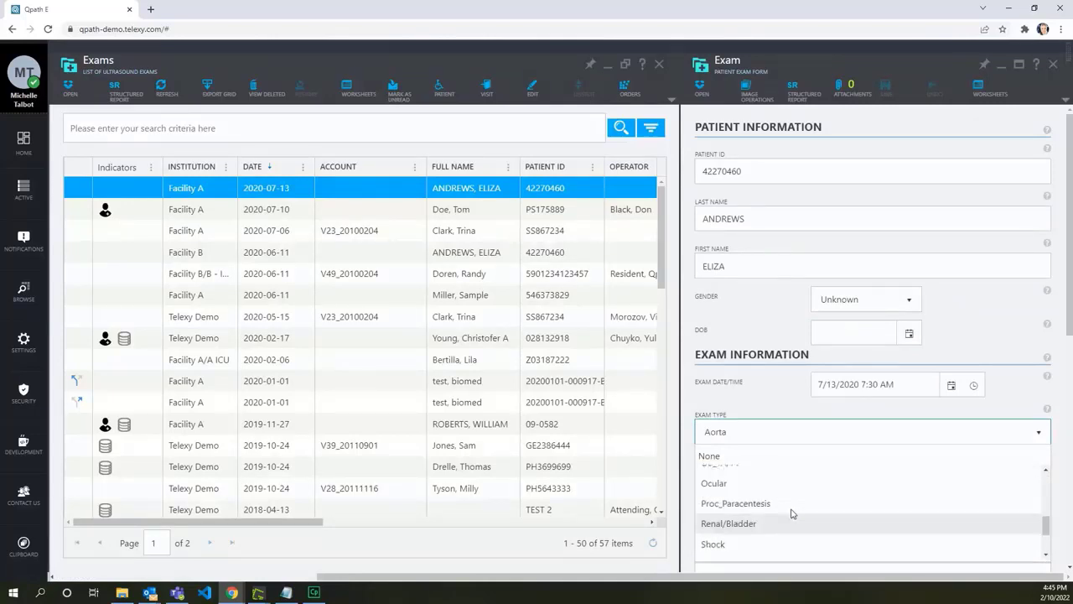
{"action": "left_click", "coordinate": [764, 407]}
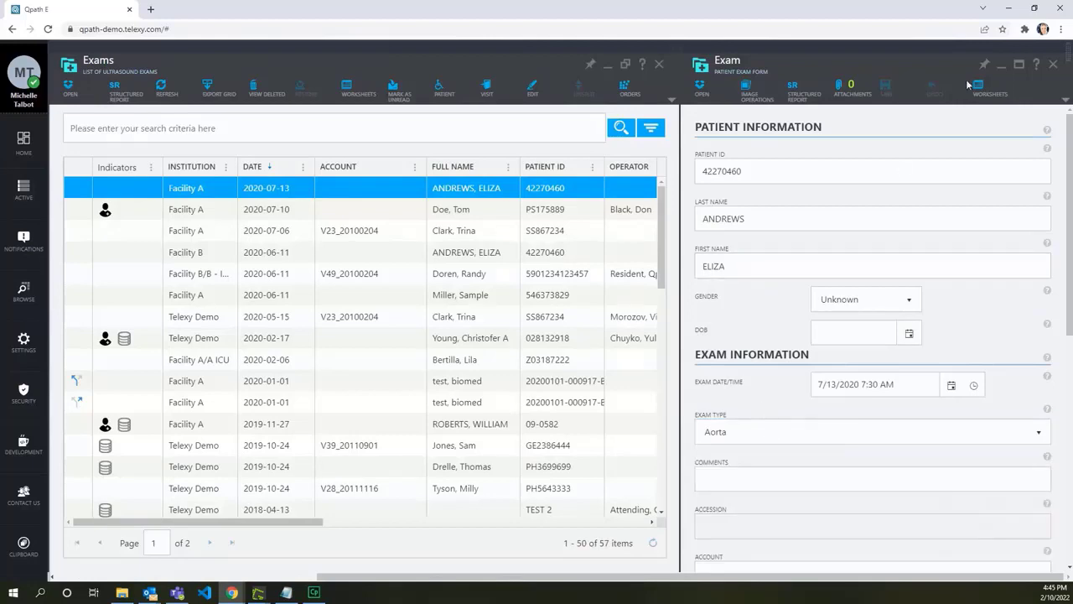
{"action": "left_click", "coordinate": [1054, 66]}
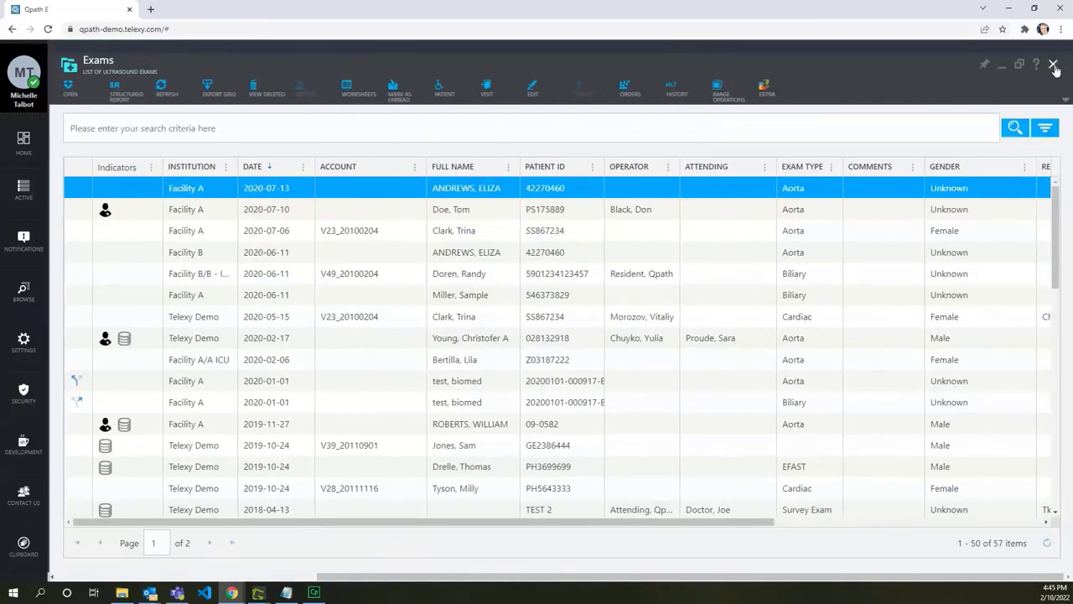
{"action": "left_click", "coordinate": [330, 254]}
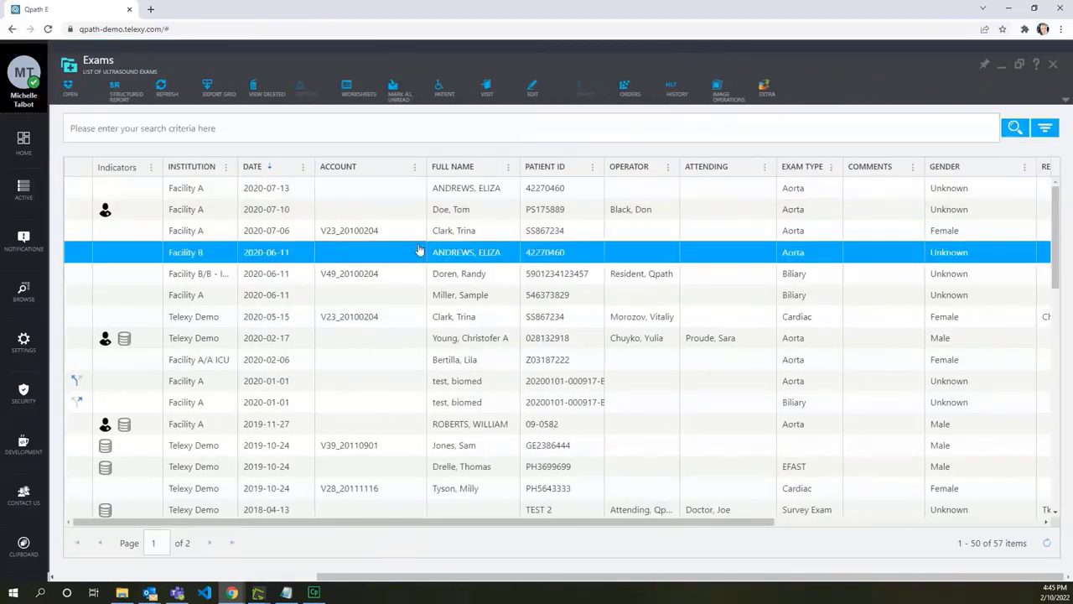
{"action": "left_click", "coordinate": [542, 99]}
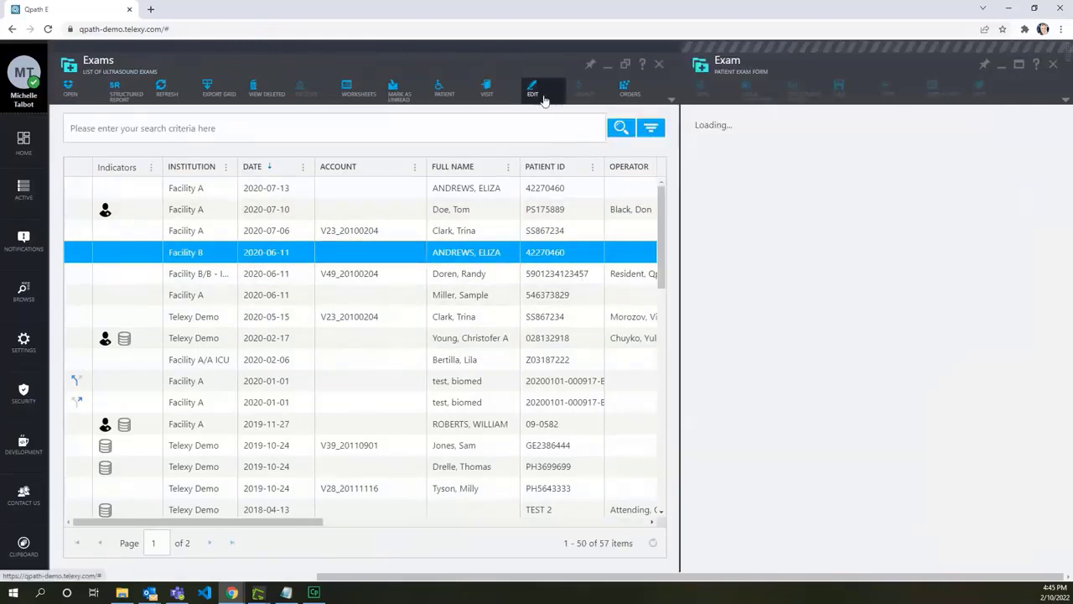
{"action": "scroll", "coordinate": [793, 477], "scroll_direction": "down", "scroll_amount": 1}
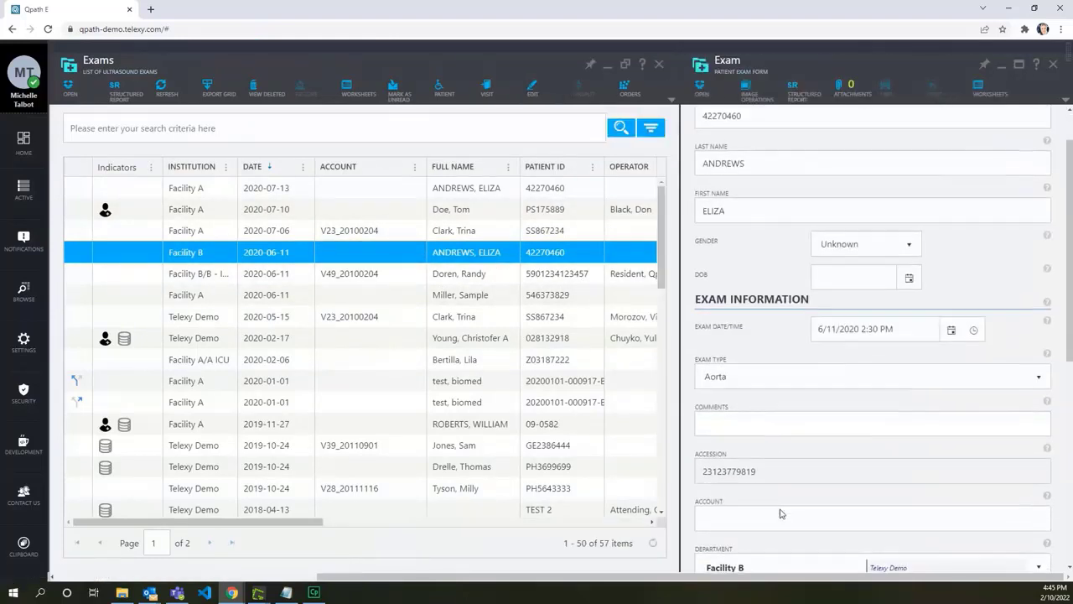
{"action": "left_click", "coordinate": [738, 384]}
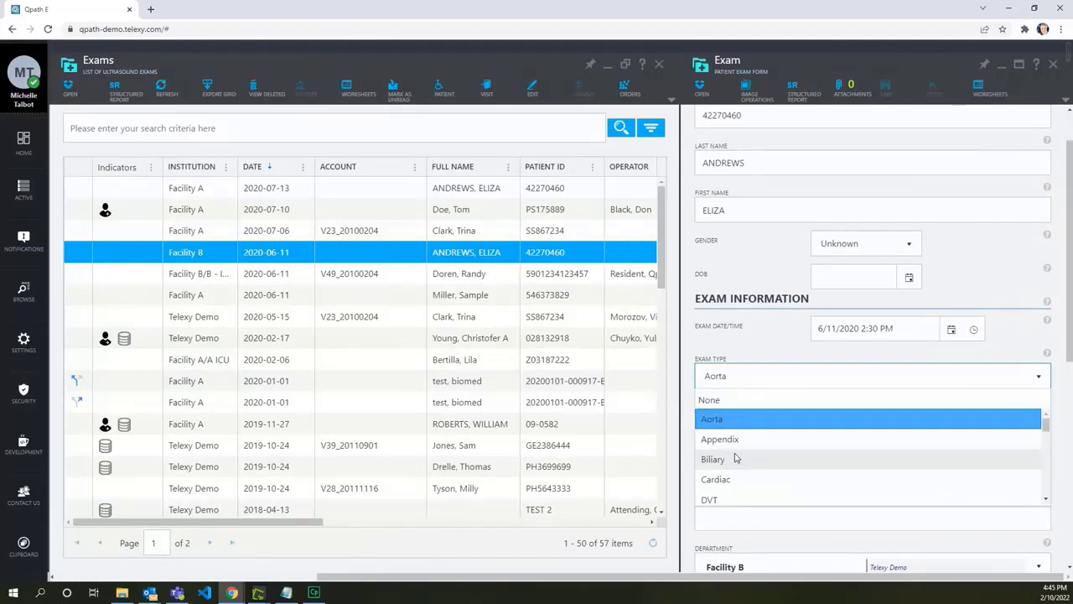
{"action": "scroll", "coordinate": [738, 453], "scroll_direction": "down", "scroll_amount": 3}
{"action": "scroll", "coordinate": [736, 458], "scroll_direction": "down", "scroll_amount": 5}
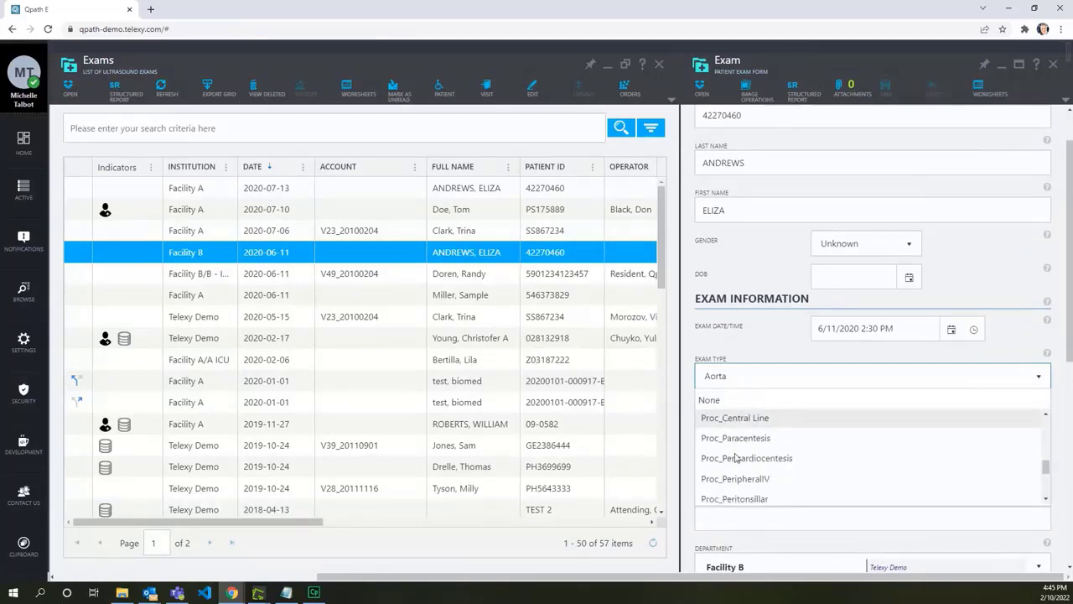
{"action": "scroll", "coordinate": [737, 458], "scroll_direction": "up", "scroll_amount": 2}
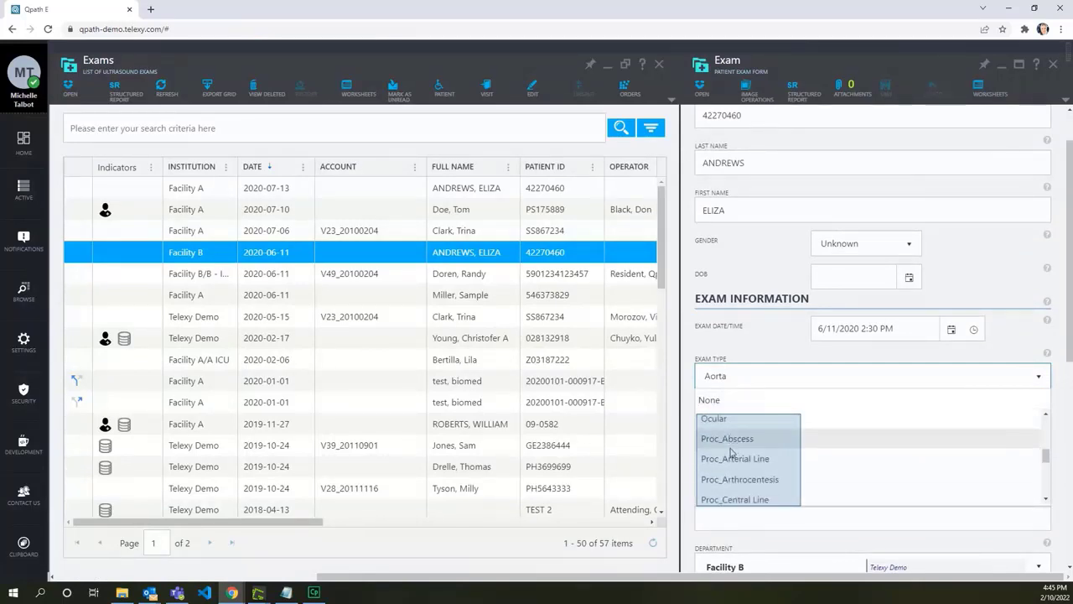
{"action": "left_click", "coordinate": [1053, 65]}
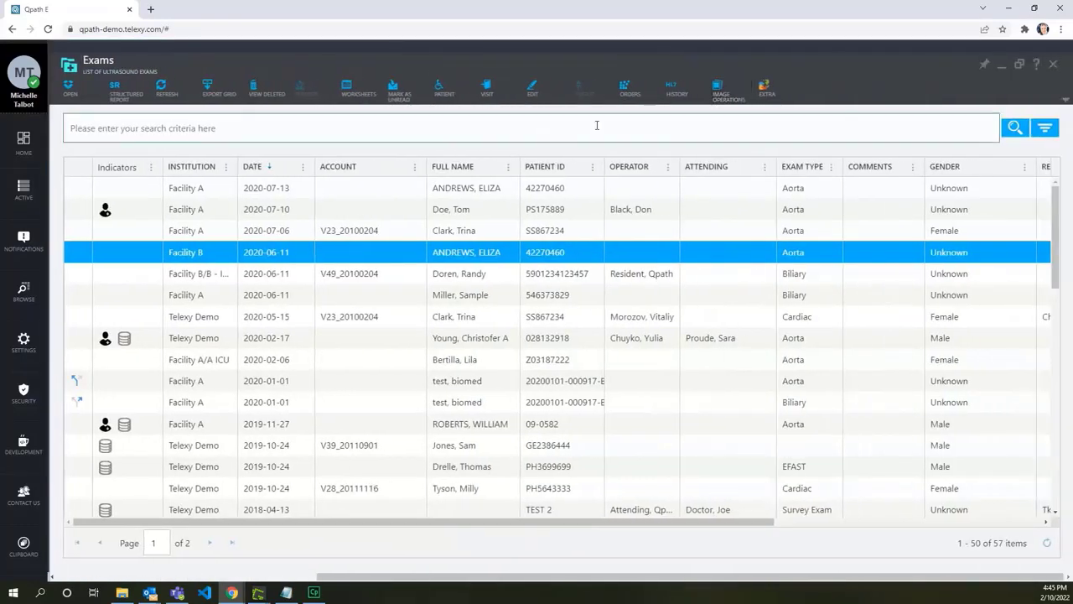
{"action": "left_click", "coordinate": [304, 274]}
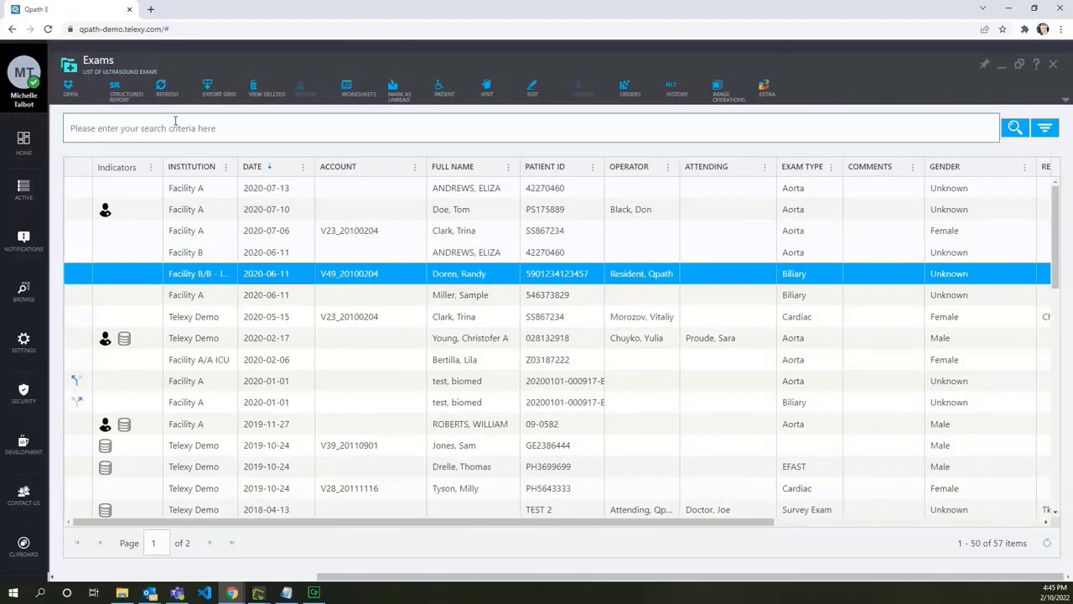
{"action": "left_click", "coordinate": [530, 90]}
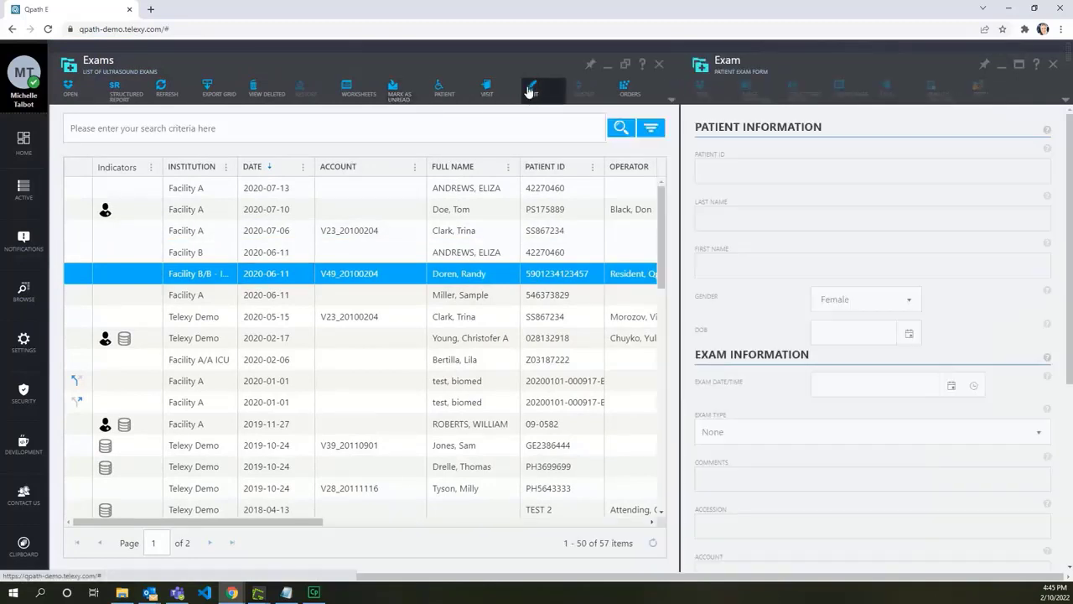
{"action": "left_click", "coordinate": [731, 433]}
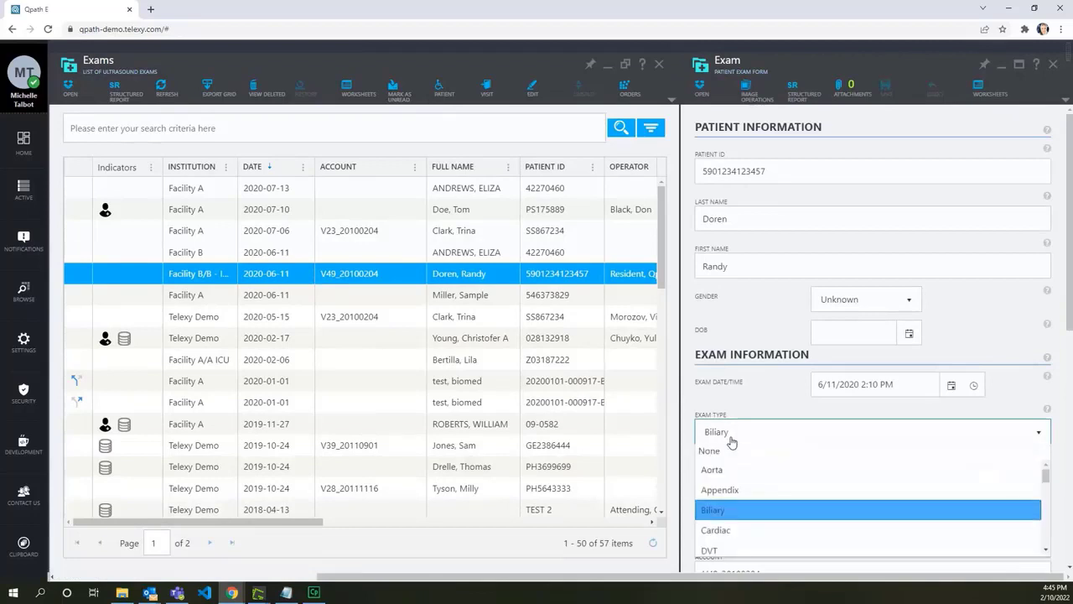
{"action": "scroll", "coordinate": [734, 496], "scroll_direction": "down", "scroll_amount": 10}
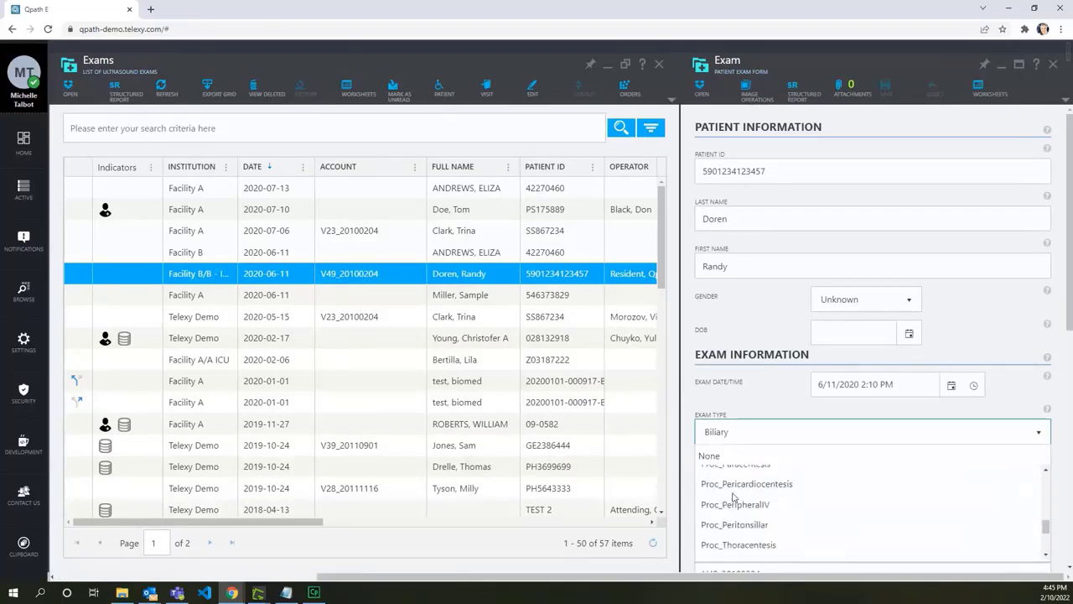
{"action": "scroll", "coordinate": [802, 508], "scroll_direction": "up", "scroll_amount": 5}
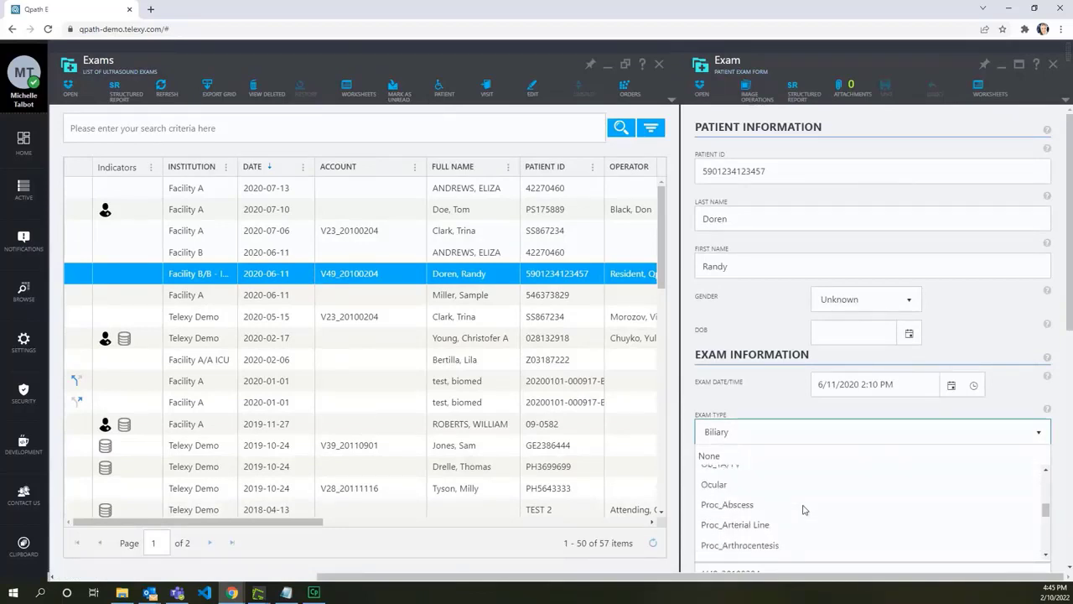
{"action": "left_click", "coordinate": [1053, 64]}
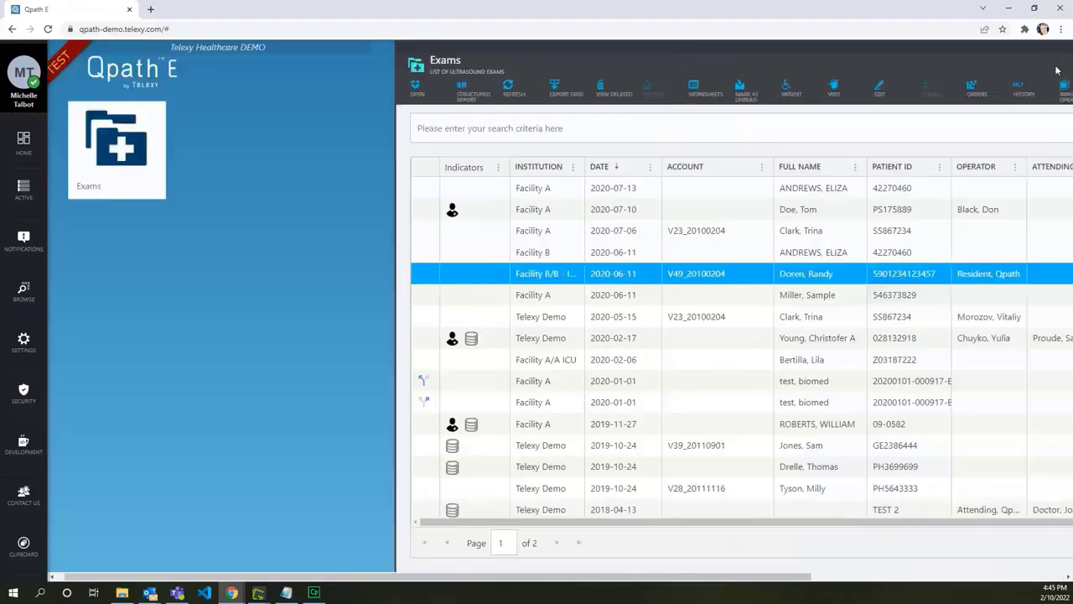